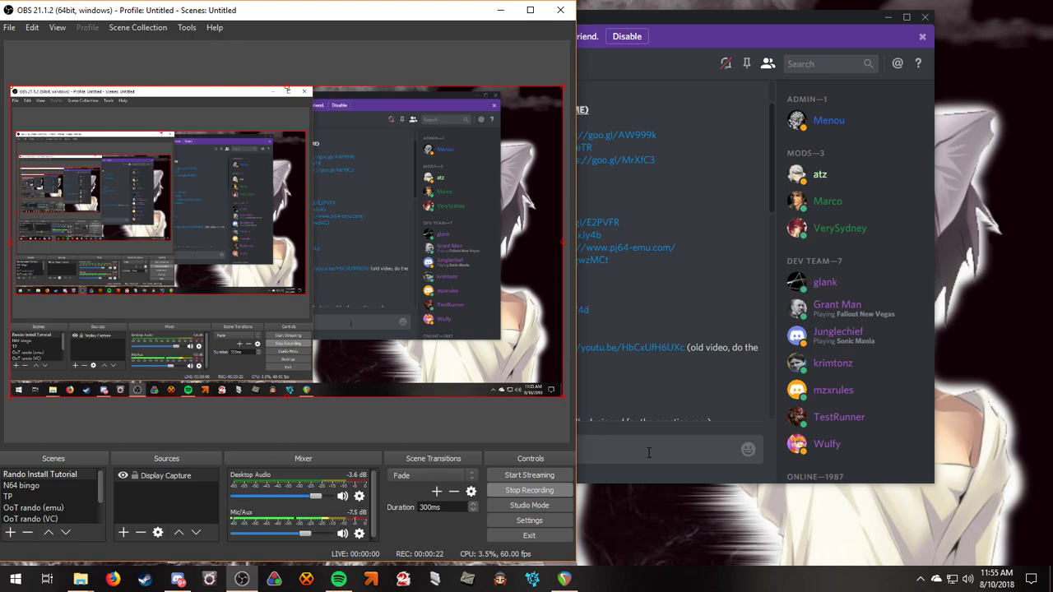
Bring the OoT Randomizer Discord's #resources channel to the front while OBS keeps recording.
click(647, 307)
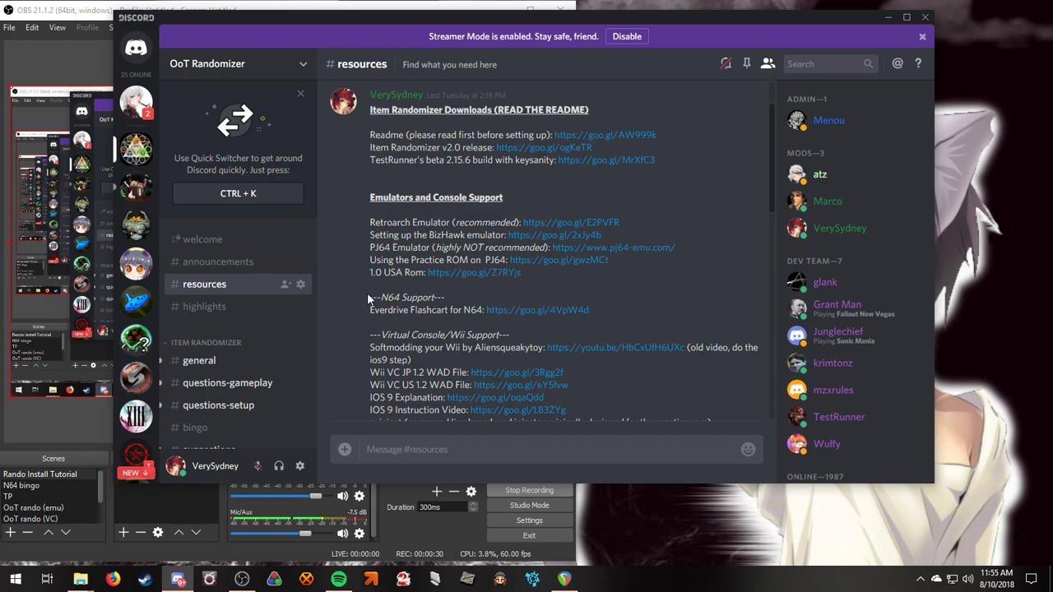
Scroll #resources to the top and open the Readme goo.gl link under Item Randomizer Downloads.
drag(361, 274, 527, 271)
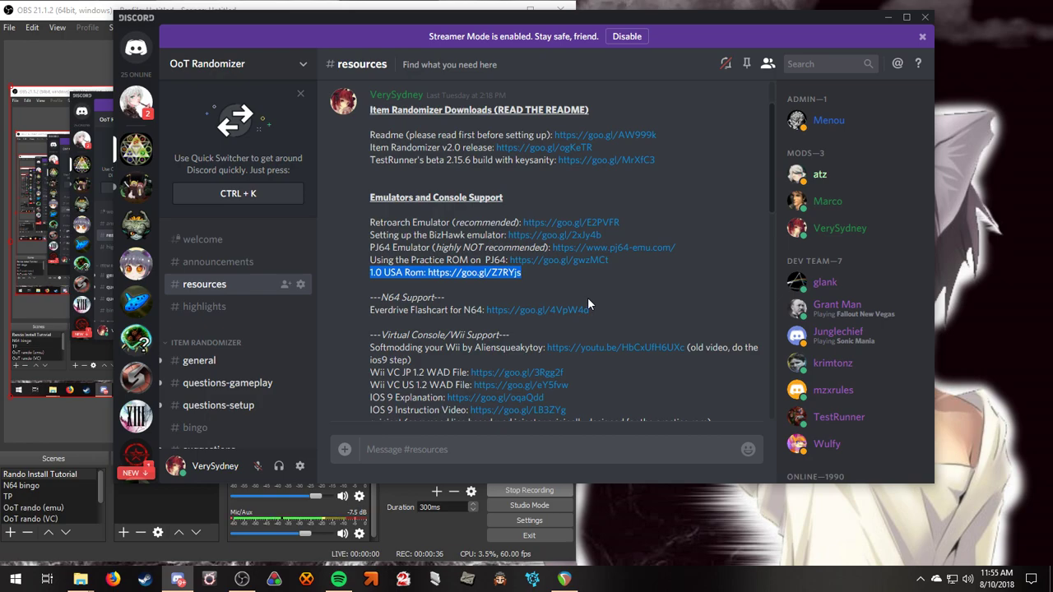
click(500, 191)
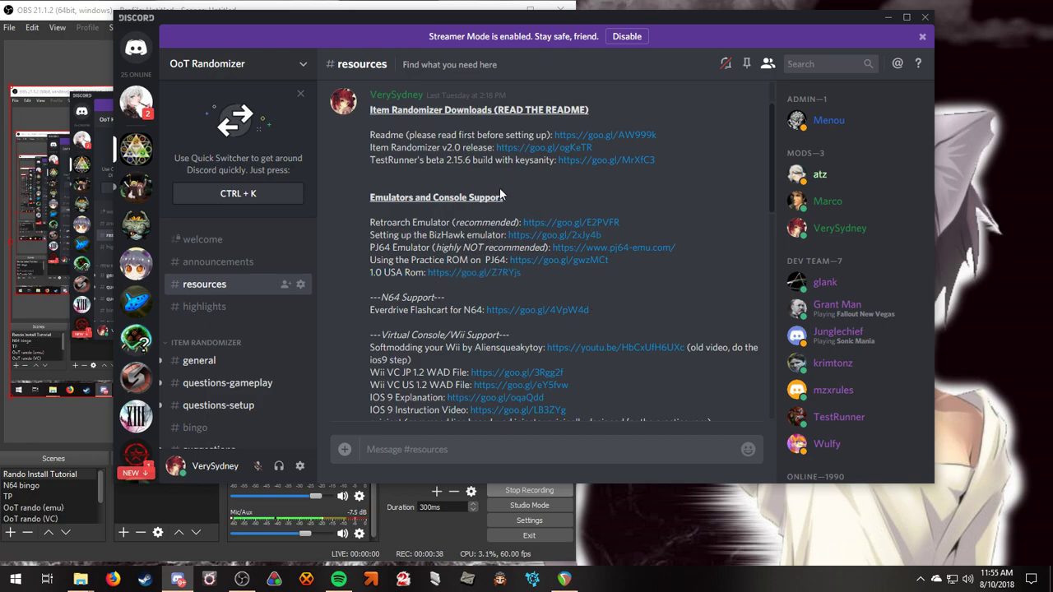
scroll(500, 196, up, 2)
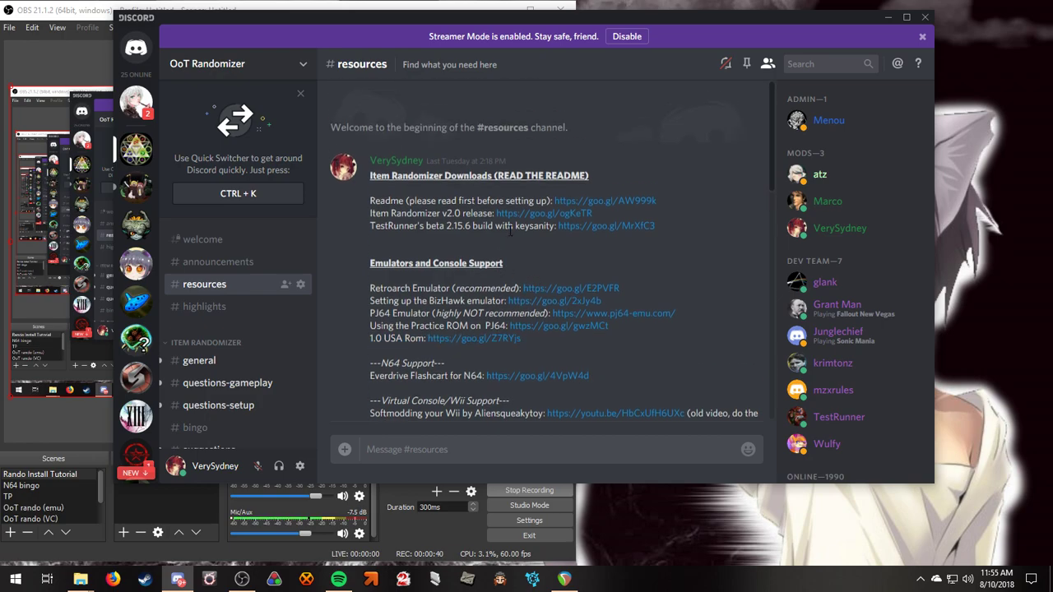
click(585, 205)
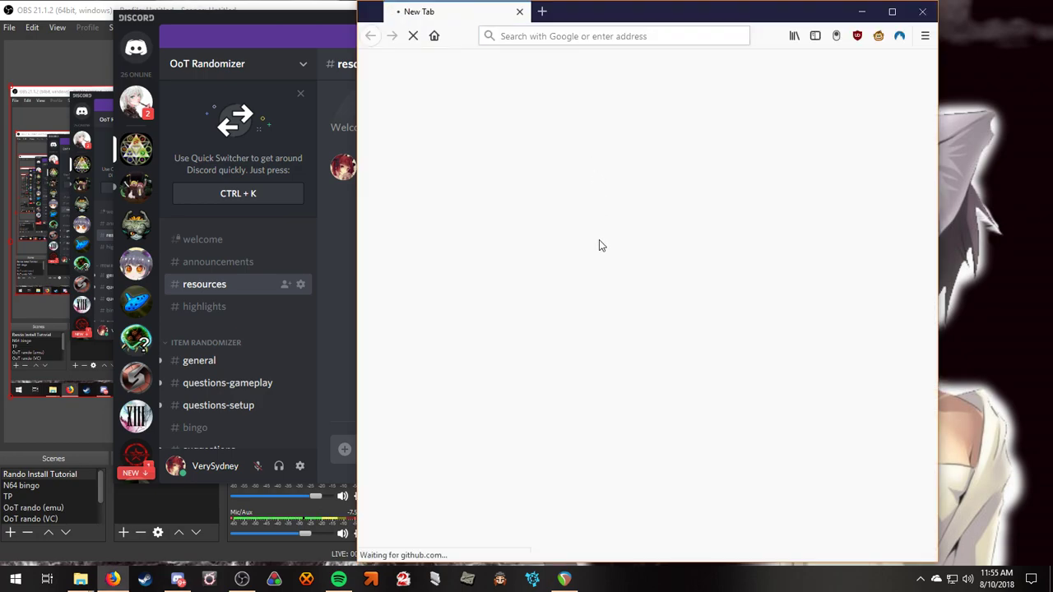
Scroll through the OoT-Randomizer README on GitHub and back up, then close the browser window.
scroll(584, 324, down, 5)
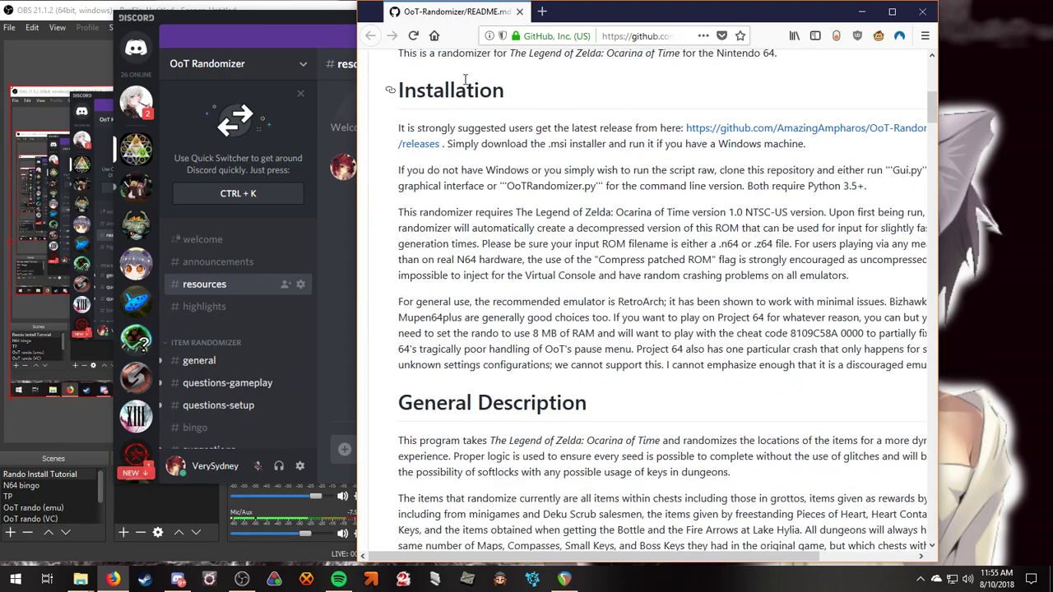
scroll(465, 80, down, 15)
scroll(489, 327, down, 10)
scroll(477, 288, down, 9)
scroll(481, 305, up, 6)
scroll(490, 350, up, 15)
scroll(500, 374, up, 10)
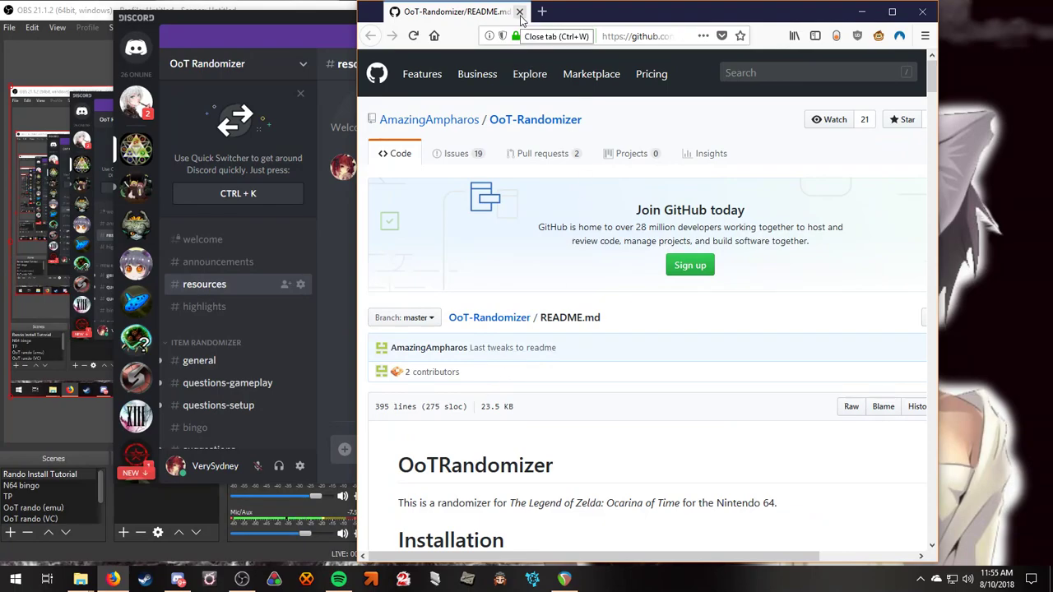
click(520, 12)
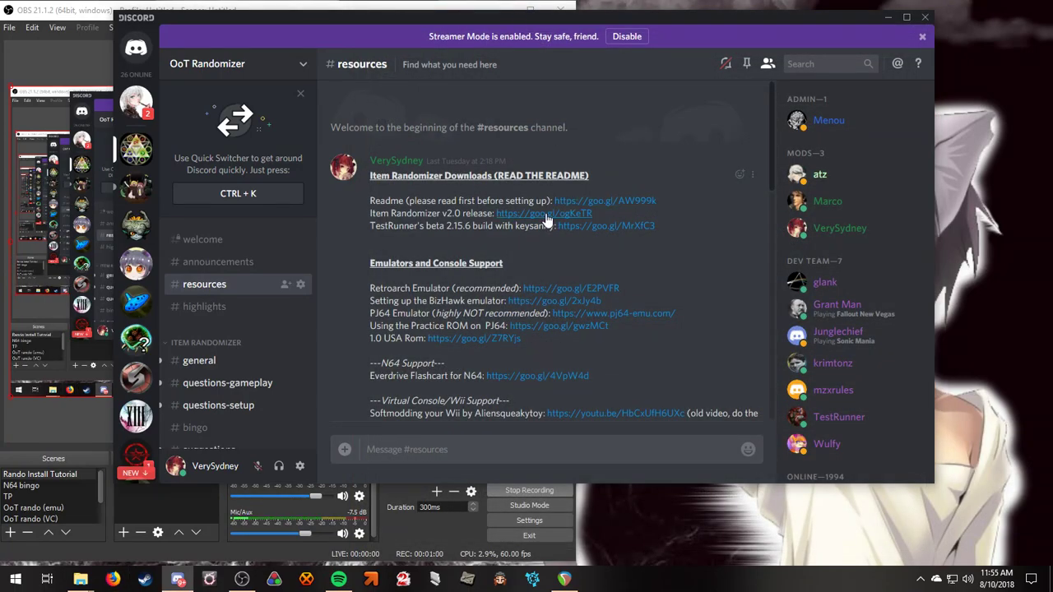
Open the Item Randomizer v2.0 release page and save OoTRandomizer-Installer-build35-win32.zip.
drag(369, 215, 588, 216)
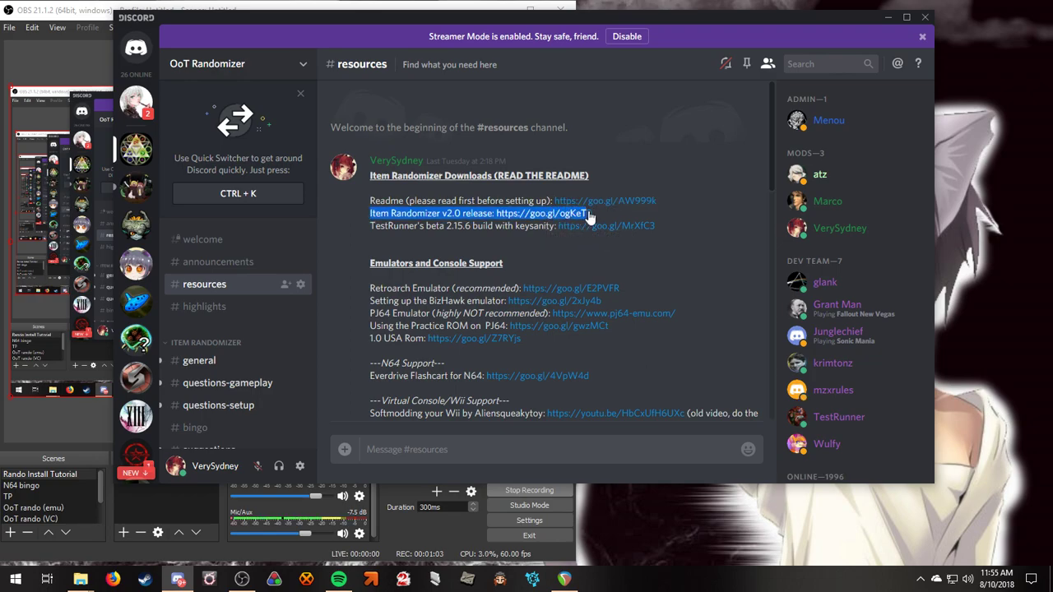
click(505, 214)
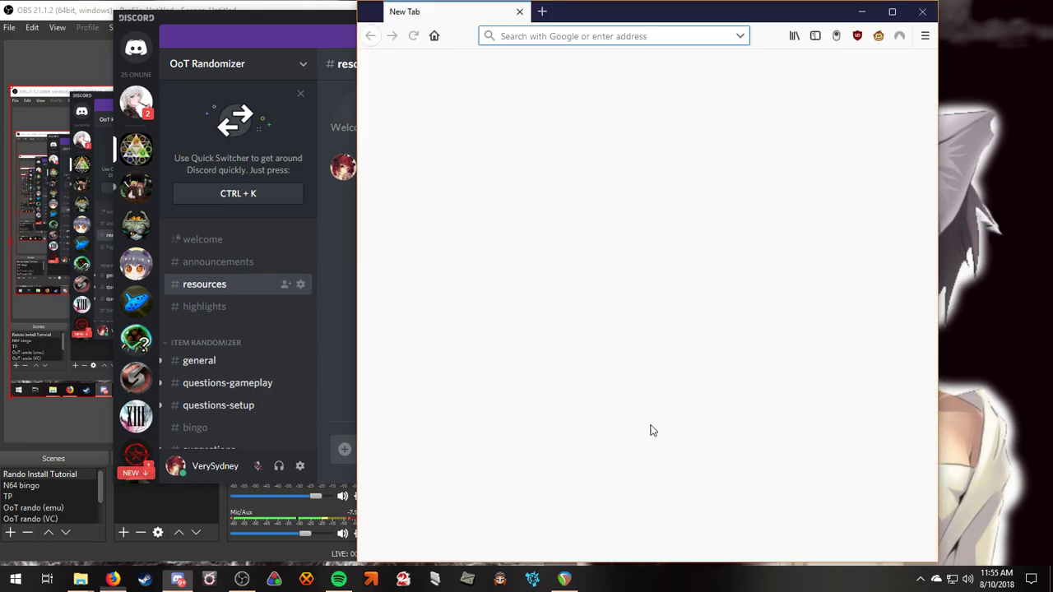
scroll(609, 307, down, 1)
scroll(609, 306, down, 3)
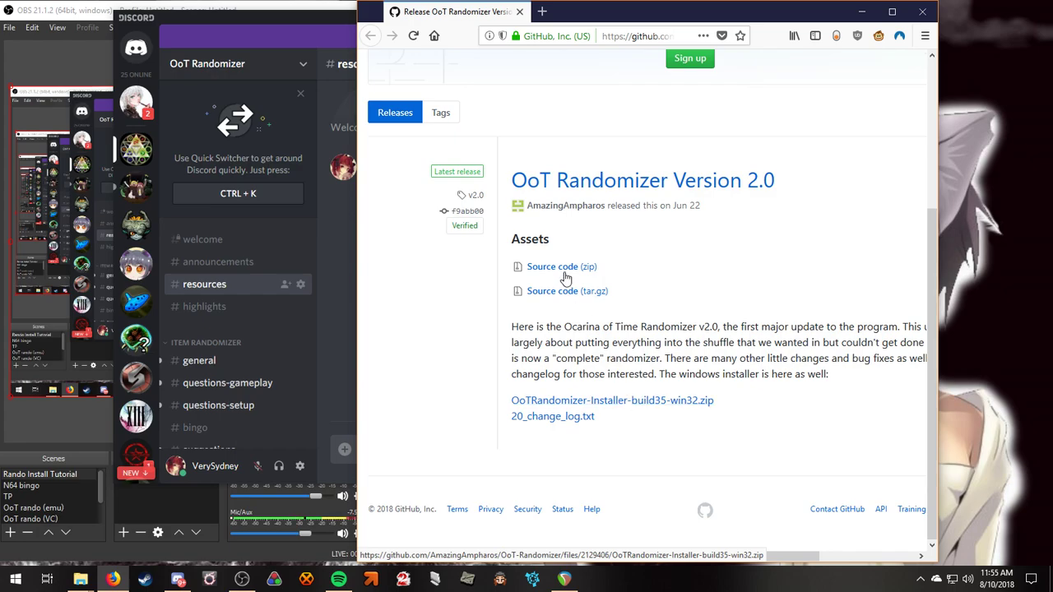
click(618, 403)
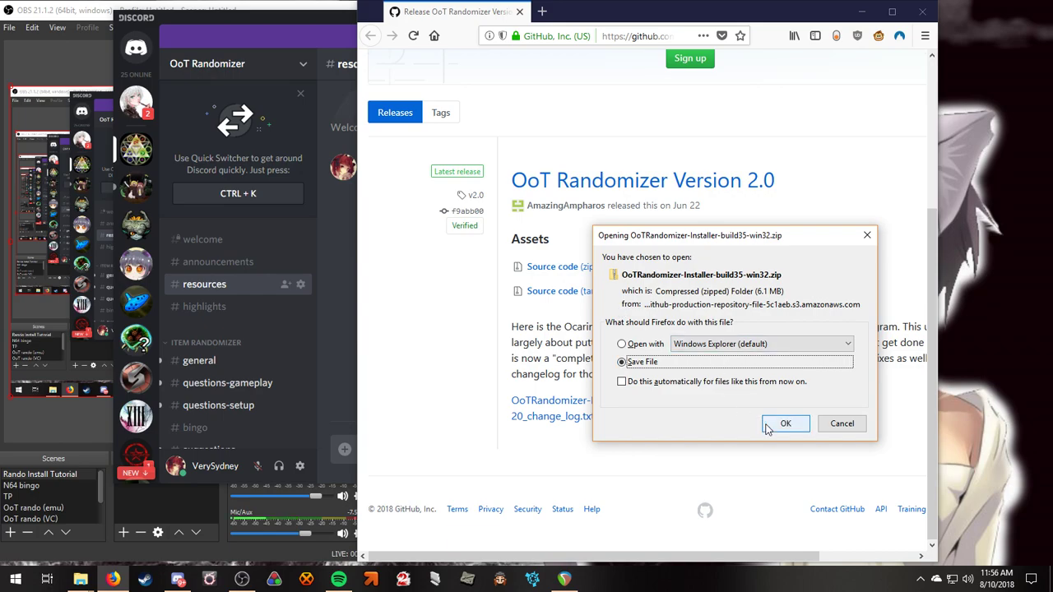
click(784, 423)
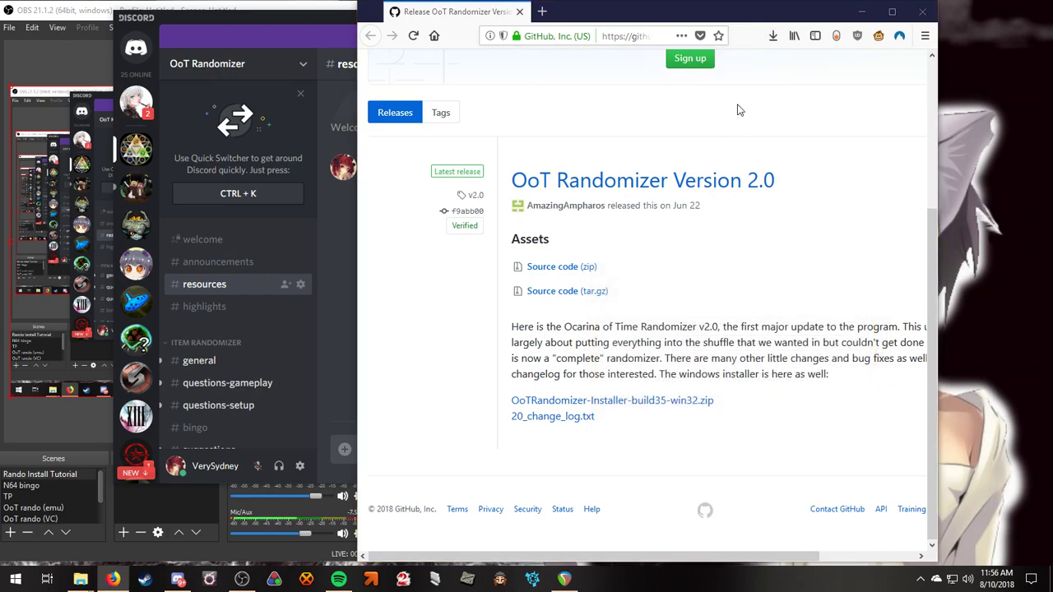
click(557, 151)
Extract the build35 zip into Downloads and run the installer from the win32(1) folder.
right_click(608, 264)
click(650, 299)
click(645, 416)
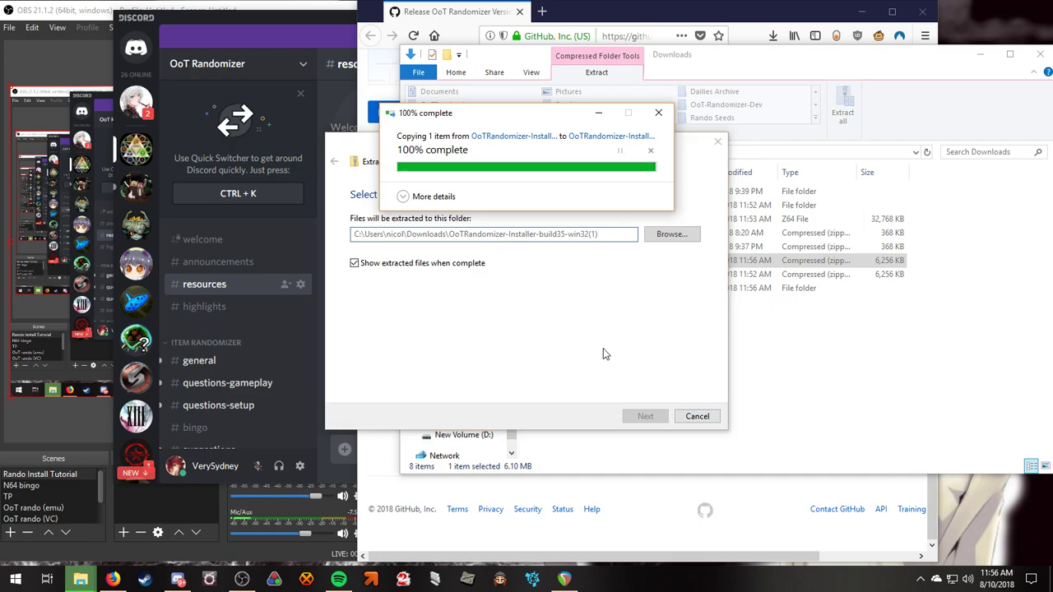
click(633, 288)
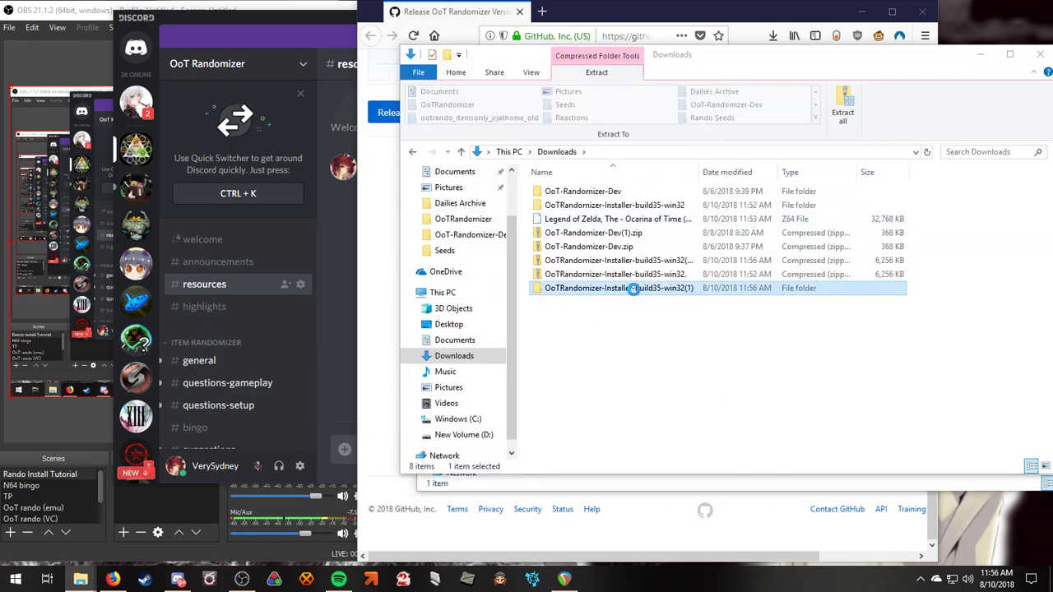
double_click(633, 288)
double_click(641, 192)
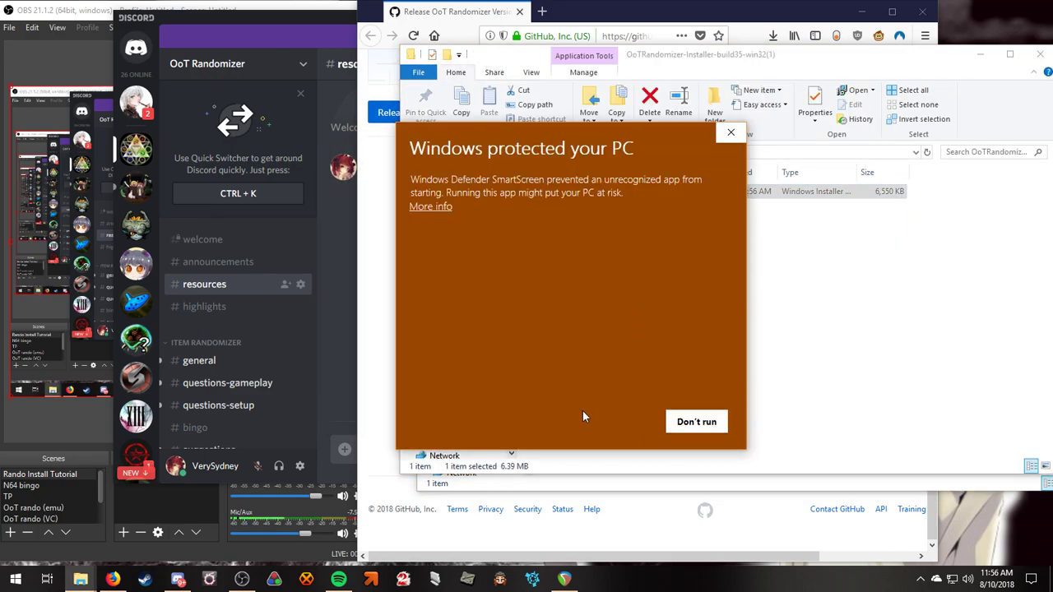
Bypass SmartScreen and install OoT Randomizer to C:\Program Files (x86)\OoT Randomizer\.
click(436, 206)
click(616, 421)
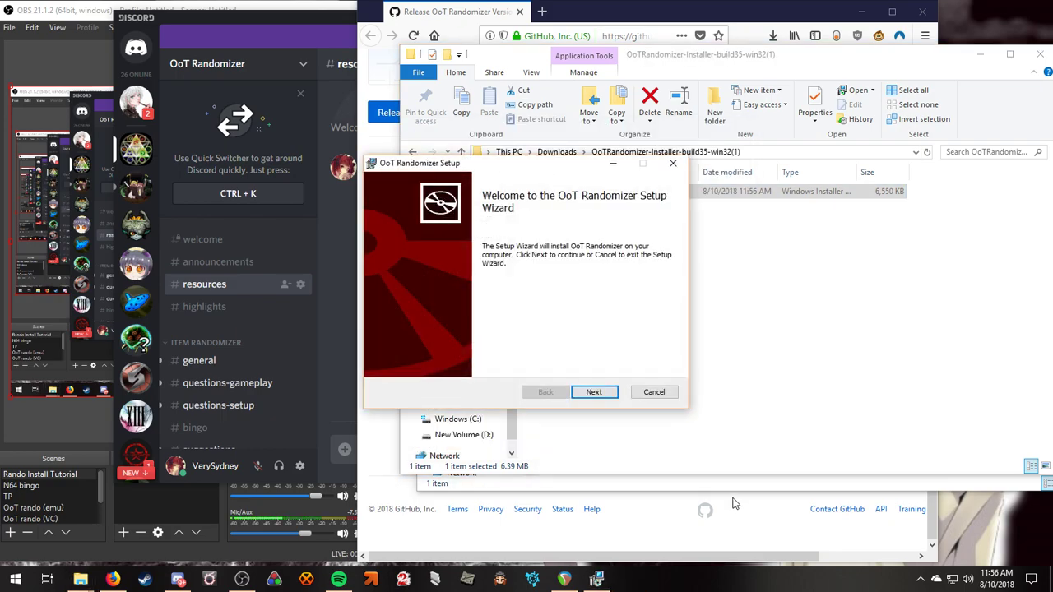
click(602, 395)
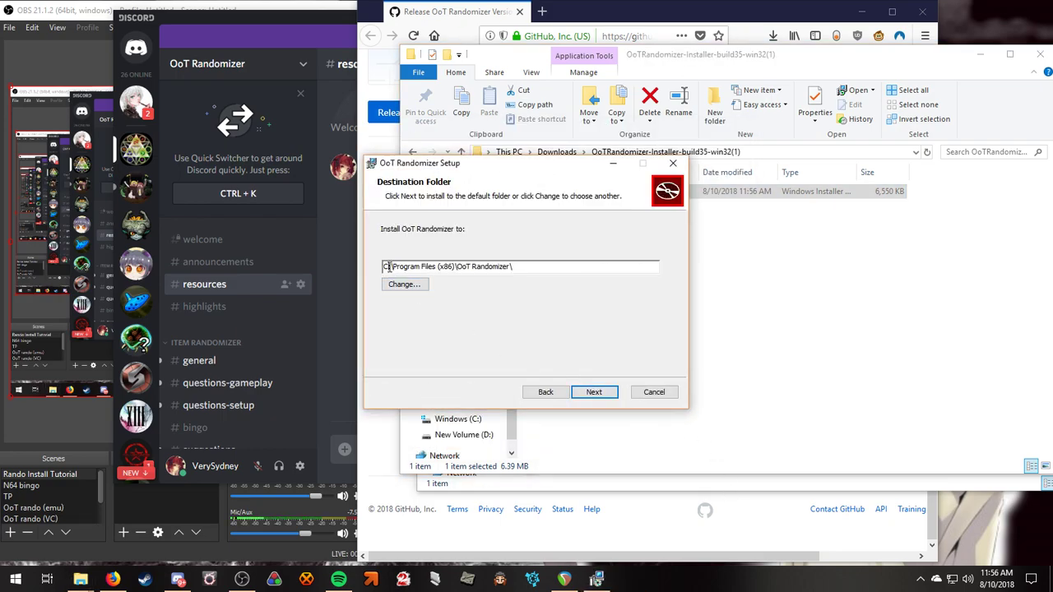
key(Return)
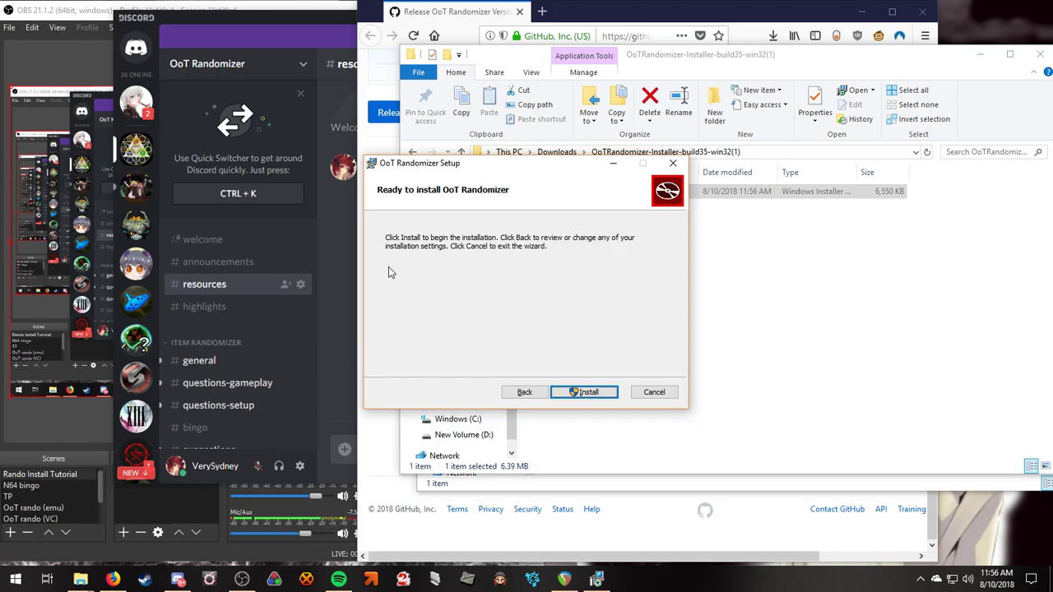
click(595, 390)
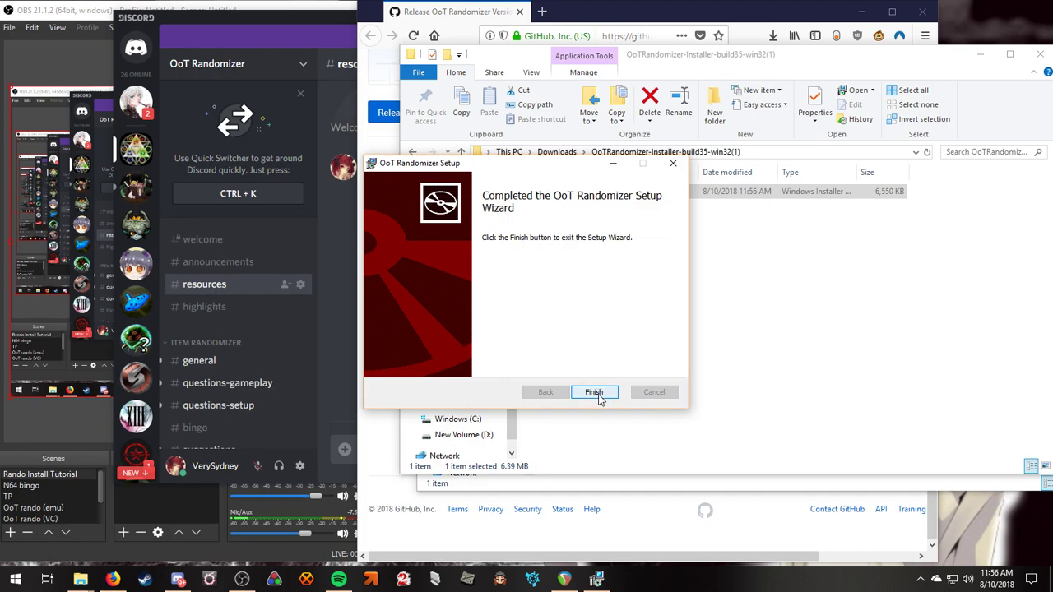
Finish the setup wizard and close the leftover installer and folder windows.
click(598, 395)
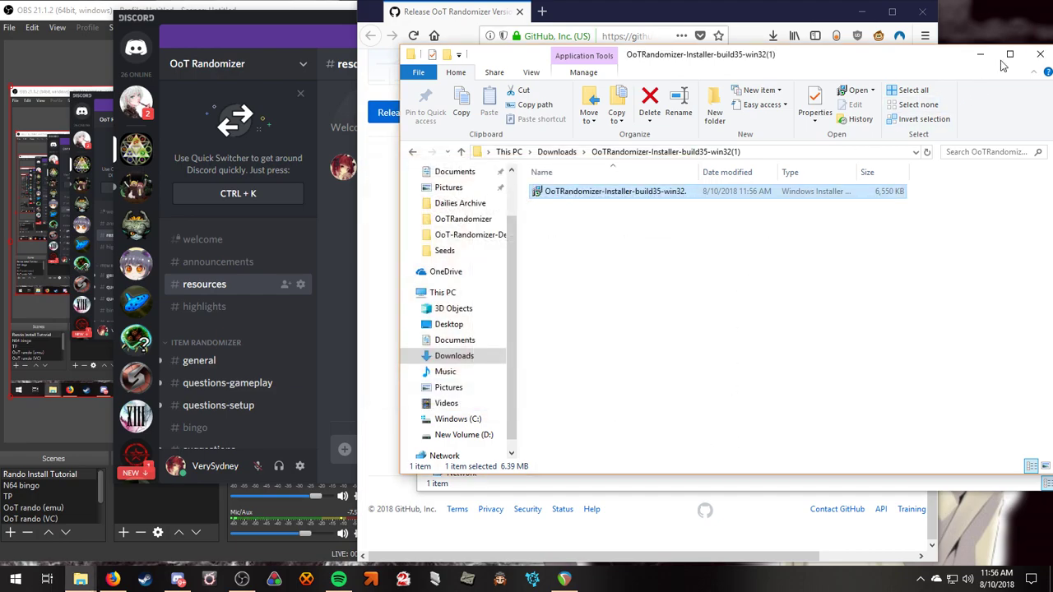
click(1037, 55)
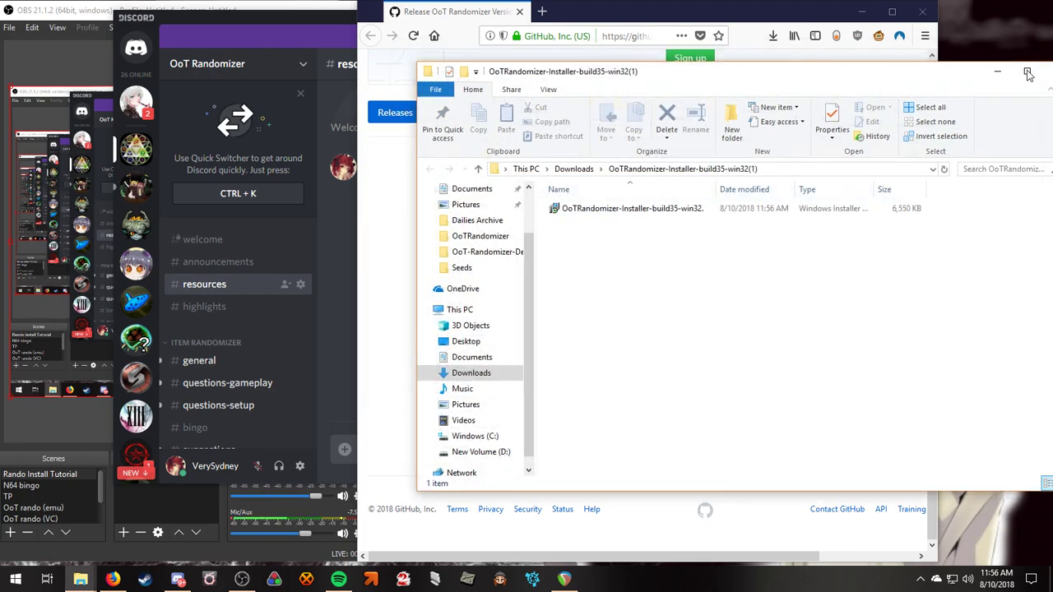
click(1036, 71)
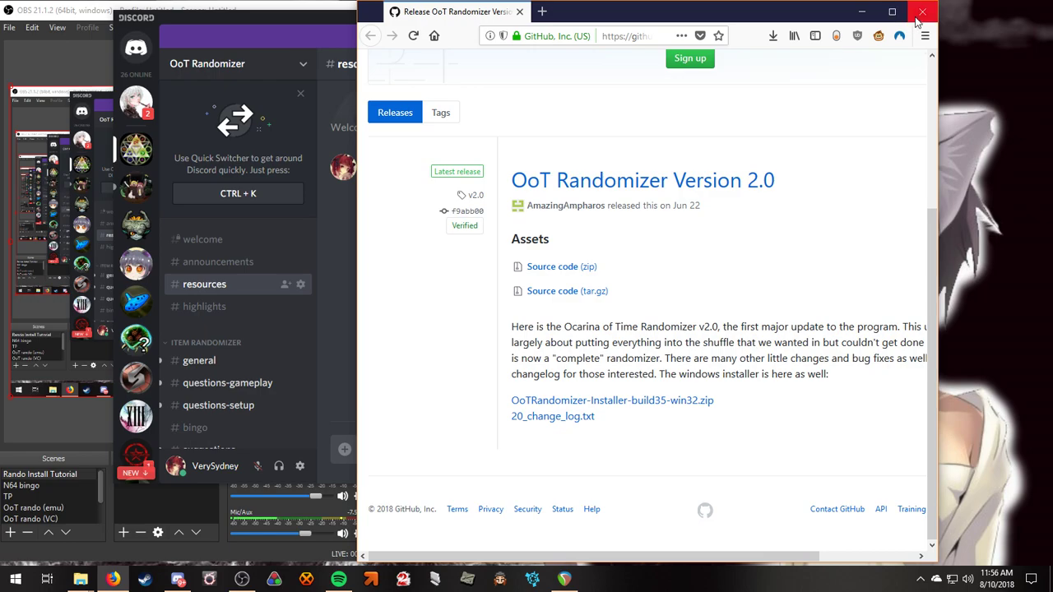
mouse_move(80, 578)
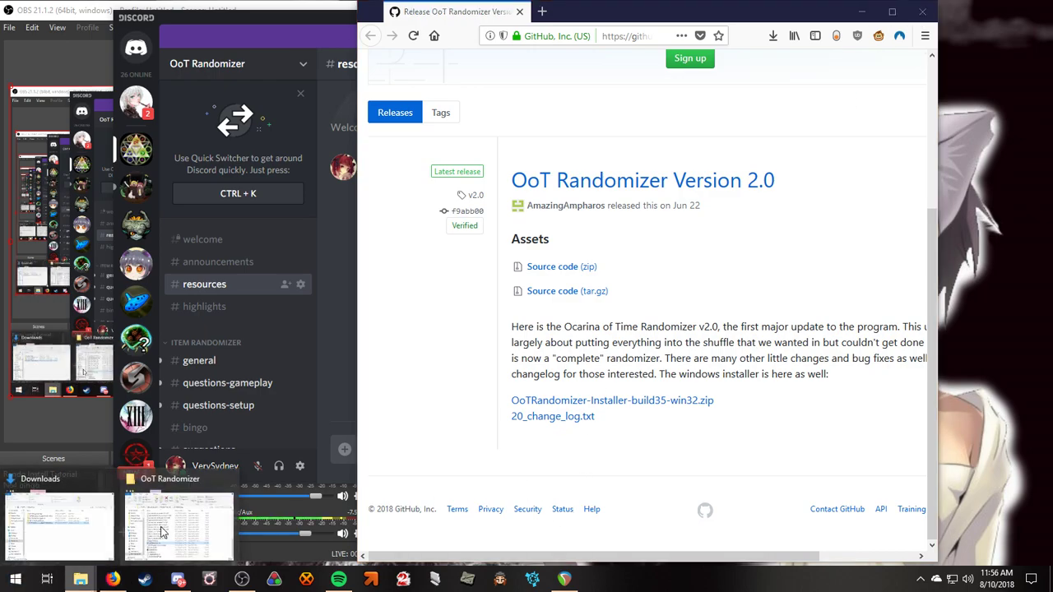
click(228, 482)
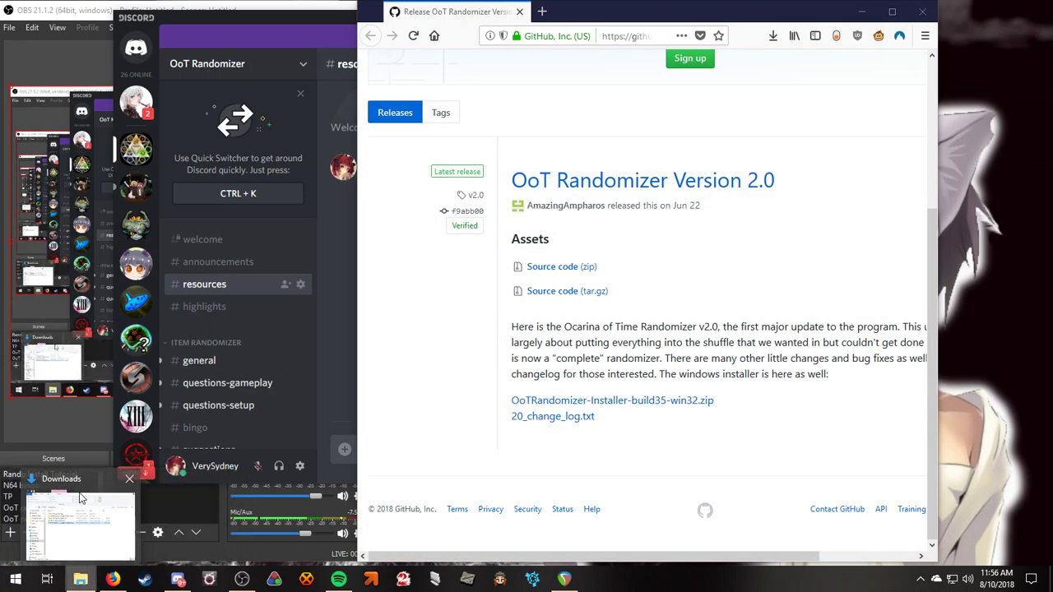
Browse New Volume (D:) to Program Files (x86)\OoT Randomizer and scroll through its 52 items.
click(58, 526)
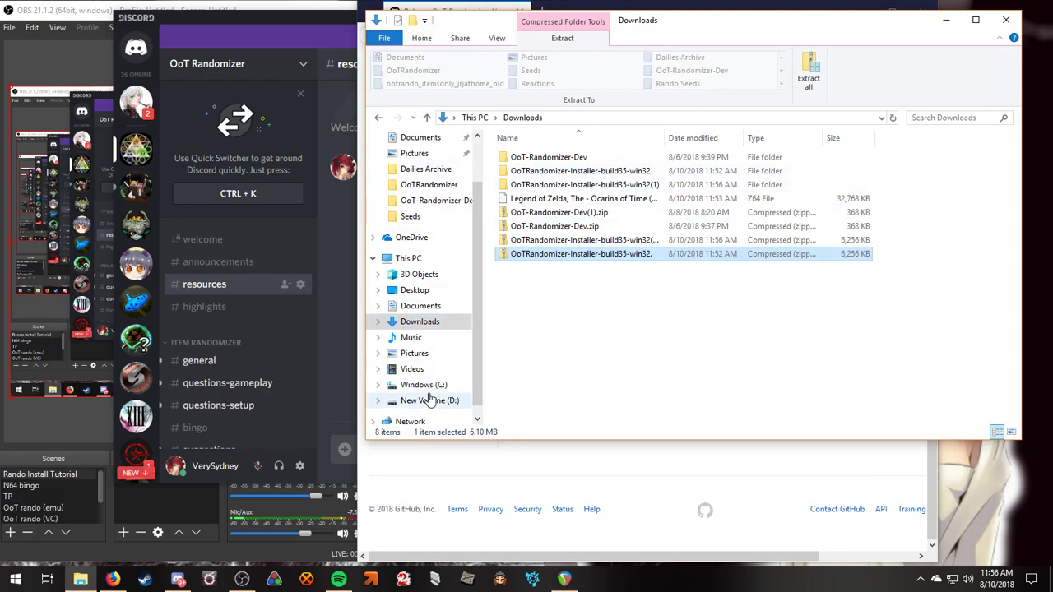
click(429, 400)
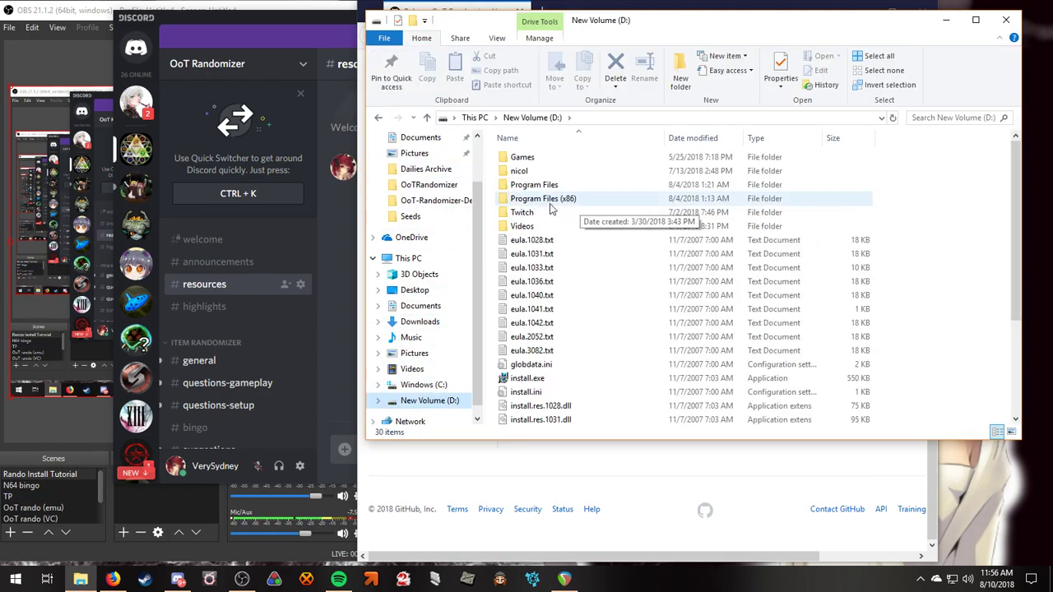
double_click(585, 202)
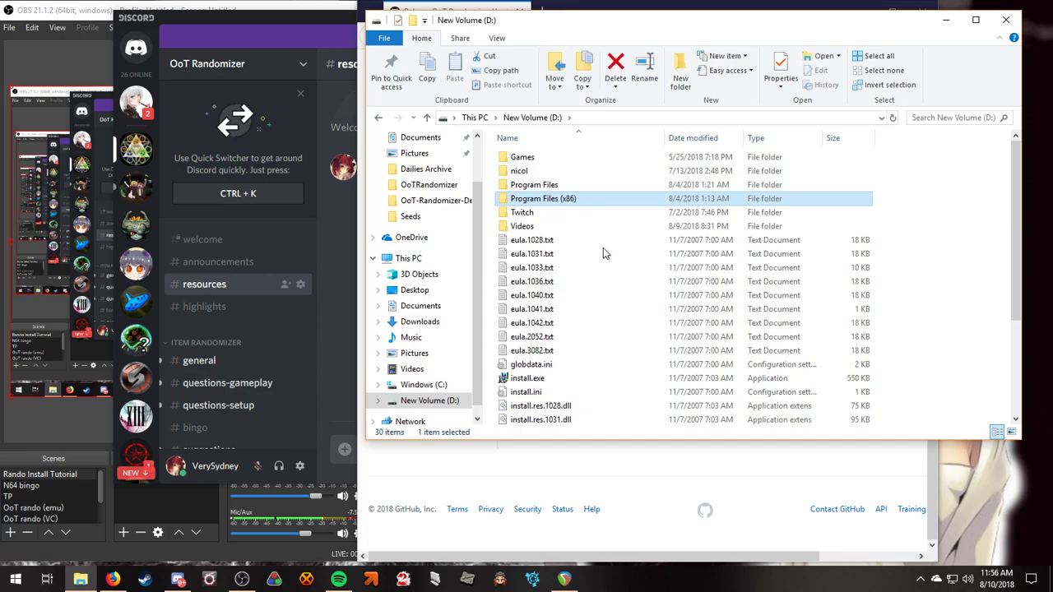
double_click(552, 277)
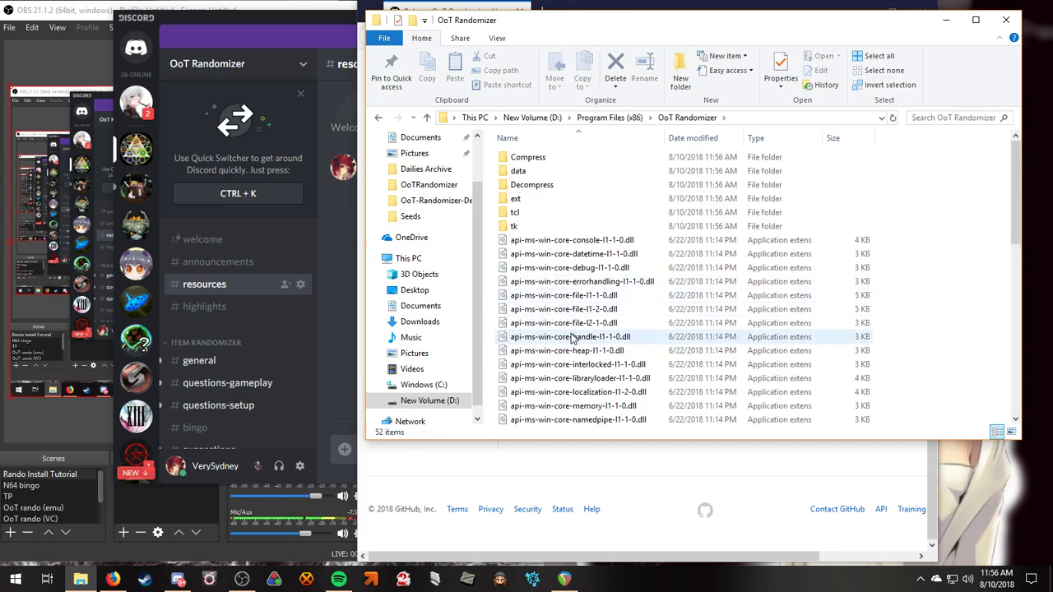
scroll(575, 341, down, 10)
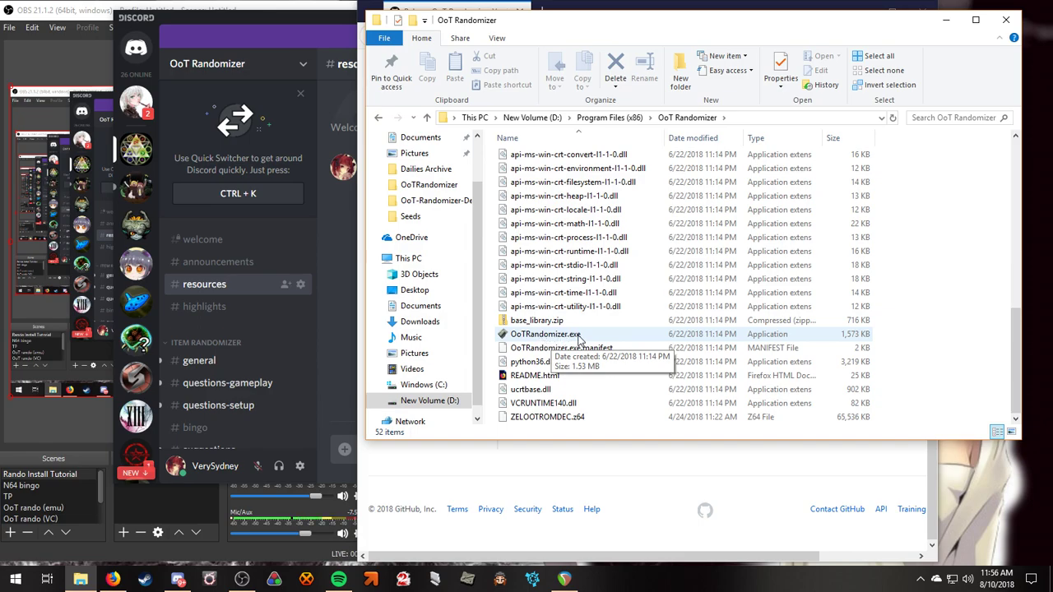
Launch OoTRandomizer.exe, view Downloads with a wider Name column, then bring up the Select Rom picker.
double_click(594, 336)
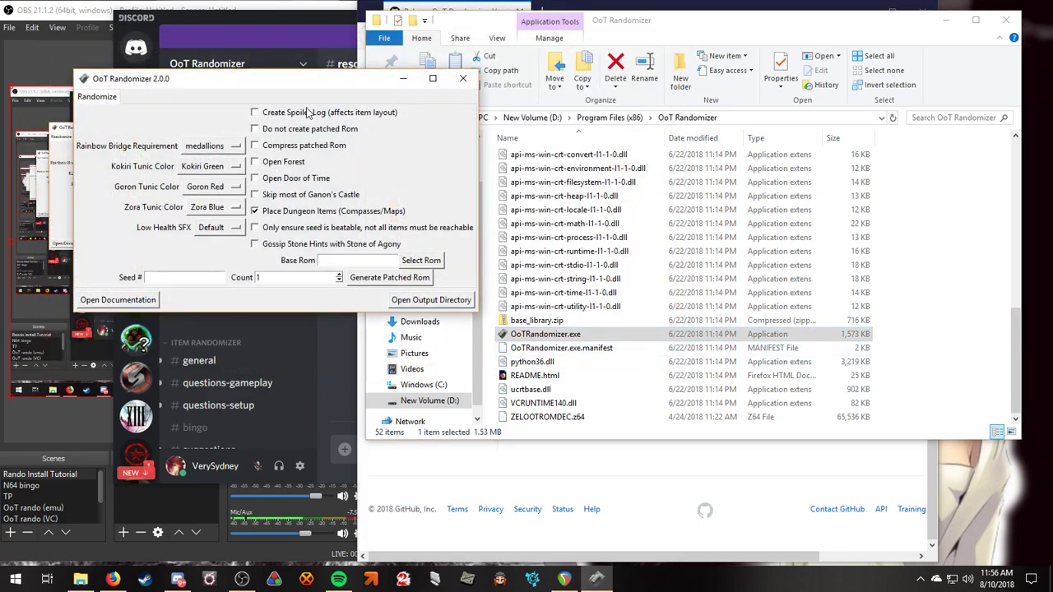
drag(274, 87, 298, 138)
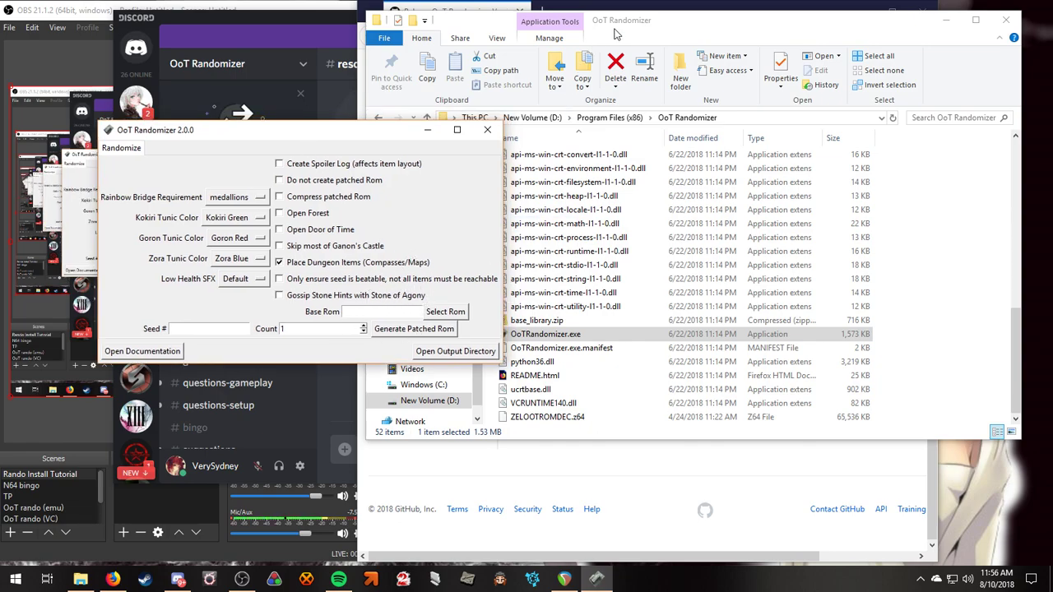
drag(632, 23, 723, 36)
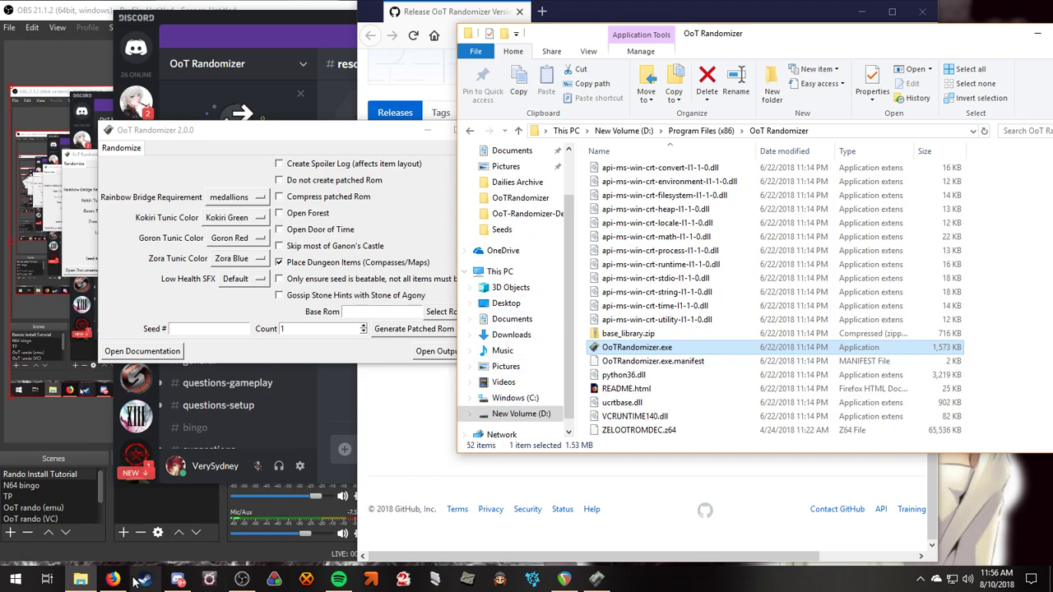
scroll(507, 200, up, 2)
click(507, 194)
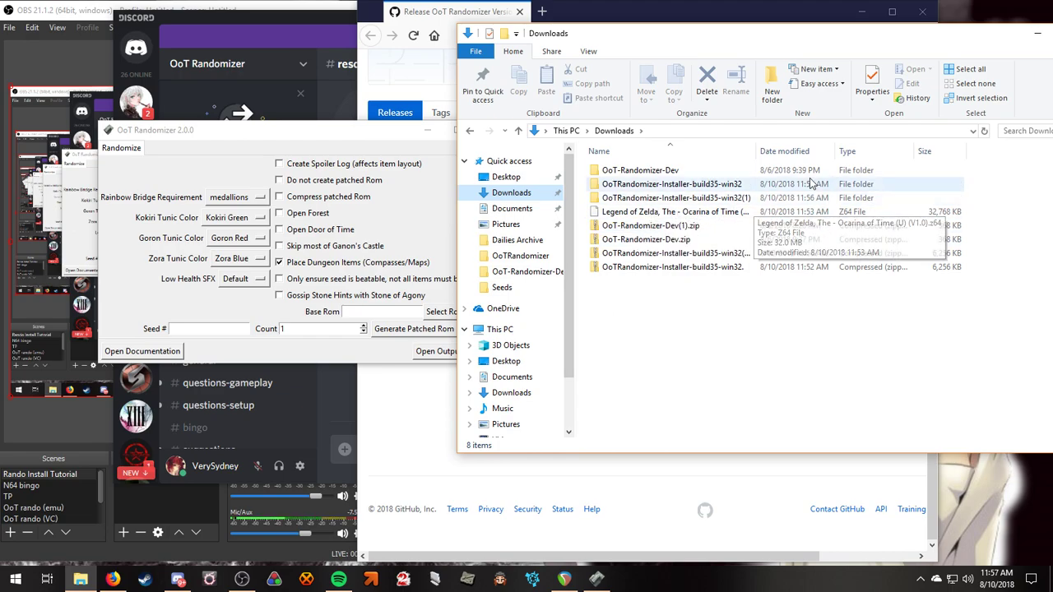
drag(756, 152, 825, 151)
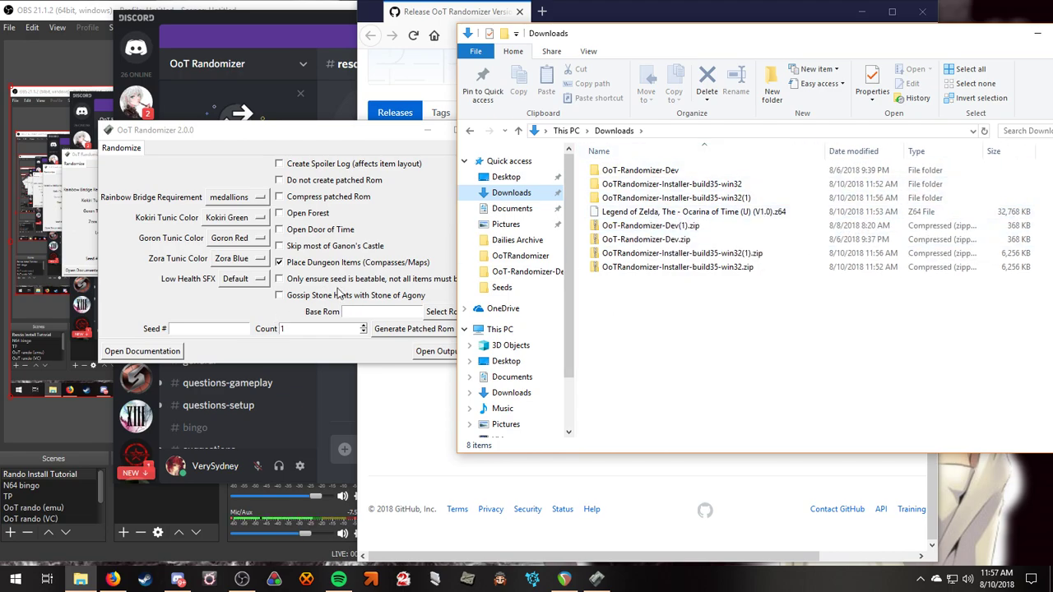
click(443, 315)
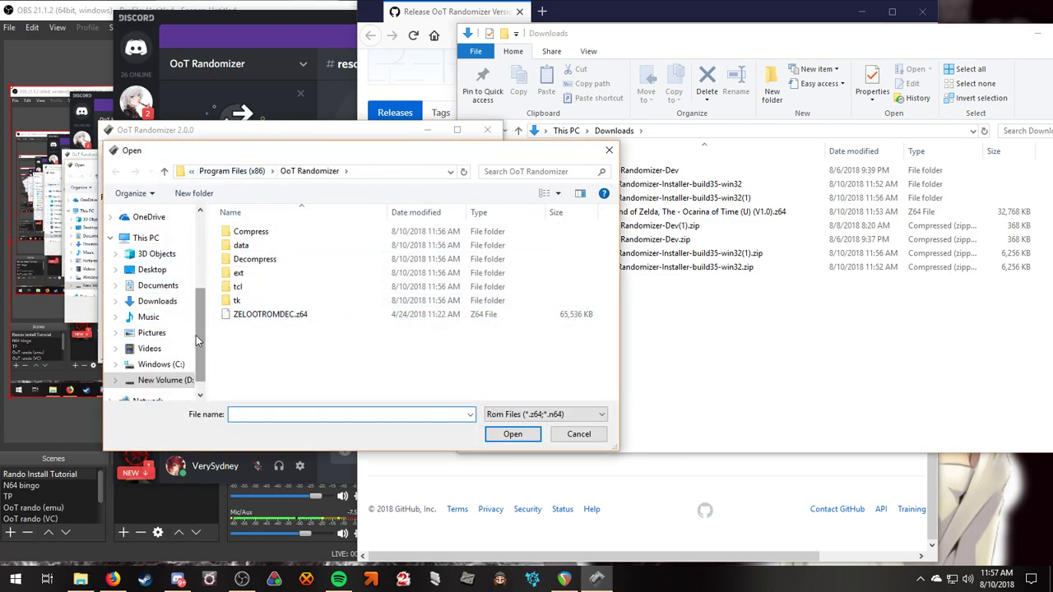
Choose the Legend of Zelda Ocarina of Time .z64 file from Downloads as the base ROM.
click(157, 301)
double_click(313, 272)
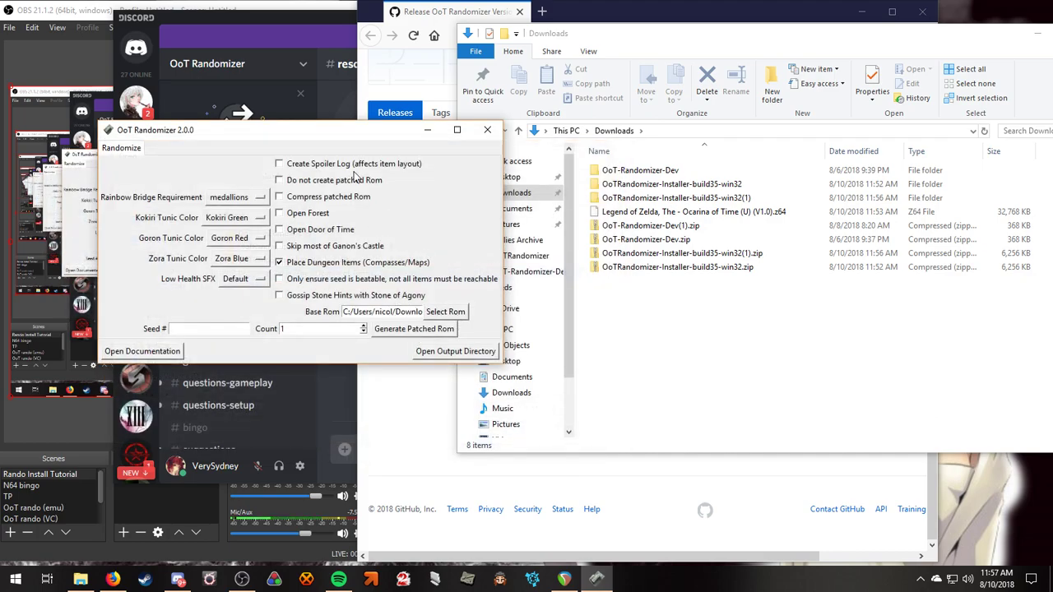
drag(334, 137, 354, 147)
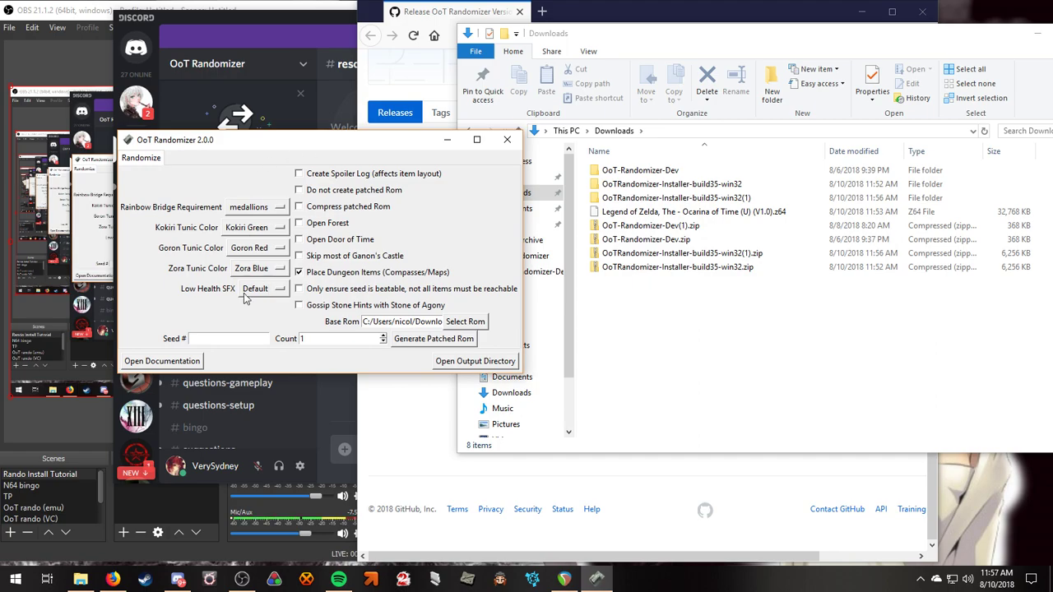
Enable Open Forest, leaving rainbow bridge, tunic colour and low health sound (Default) unchanged.
click(266, 207)
click(301, 223)
click(251, 247)
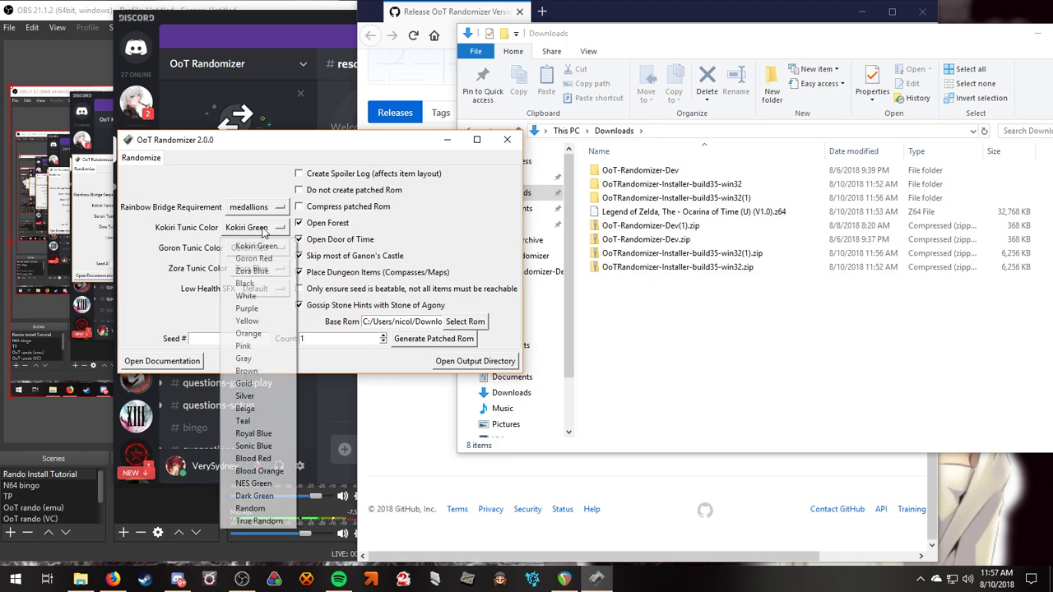
click(234, 315)
click(258, 289)
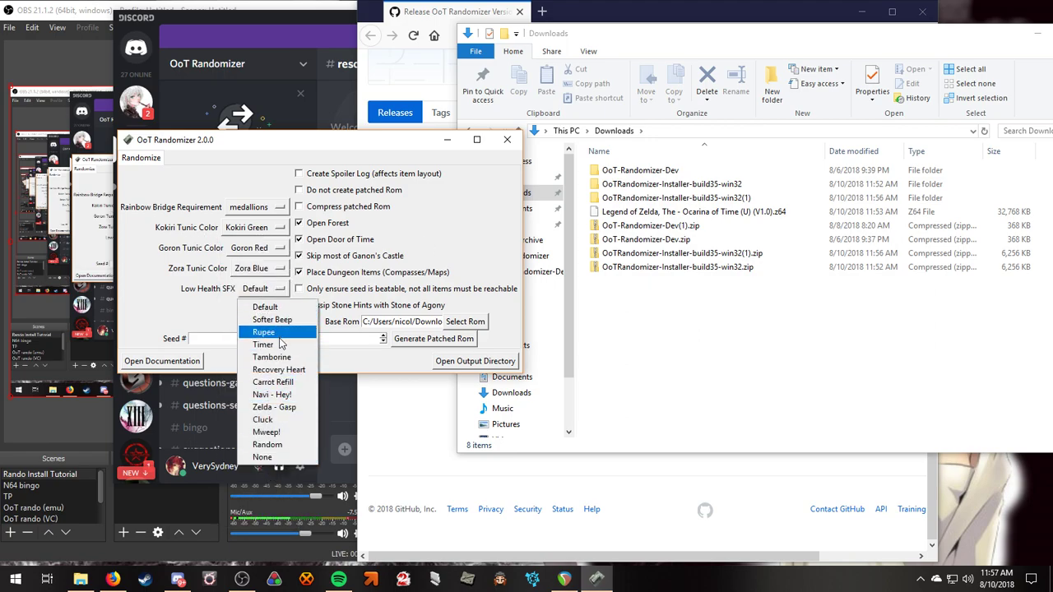
click(434, 216)
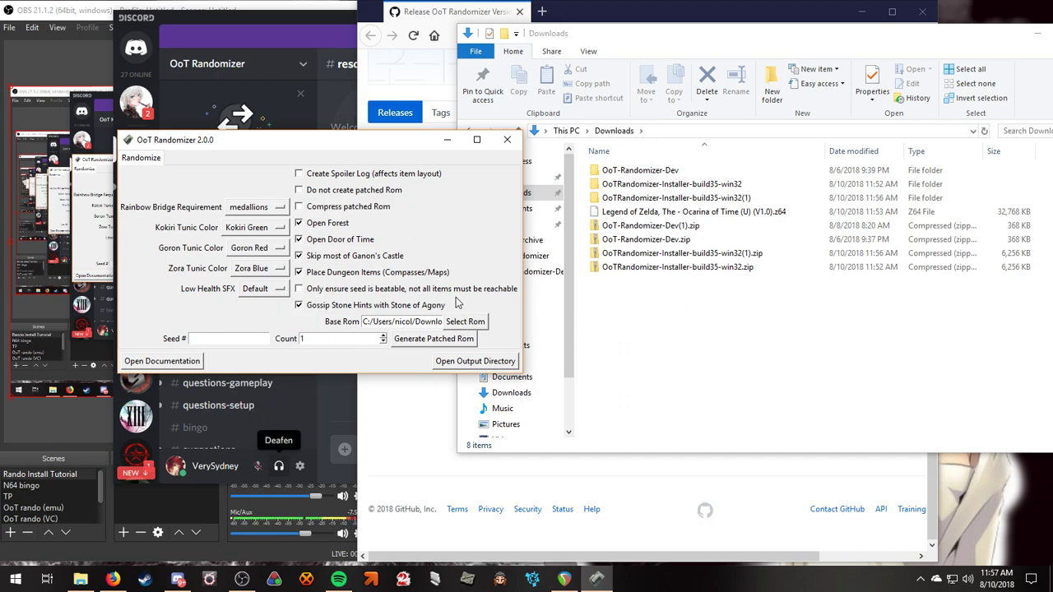
Turn on Compress patched Rom, generate the patched ROM and dismiss the success message.
click(301, 211)
click(414, 345)
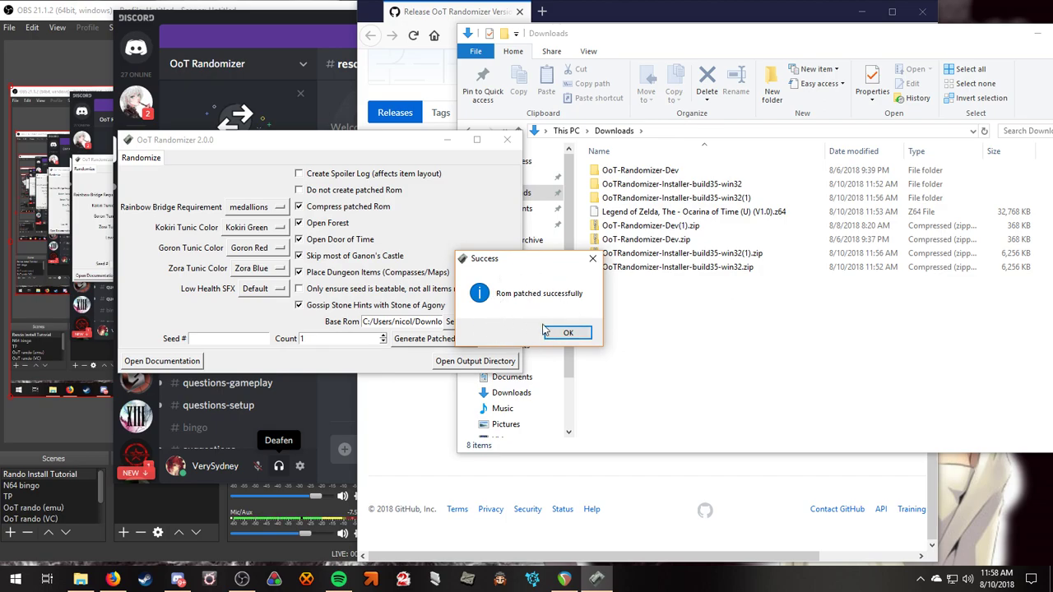
click(564, 334)
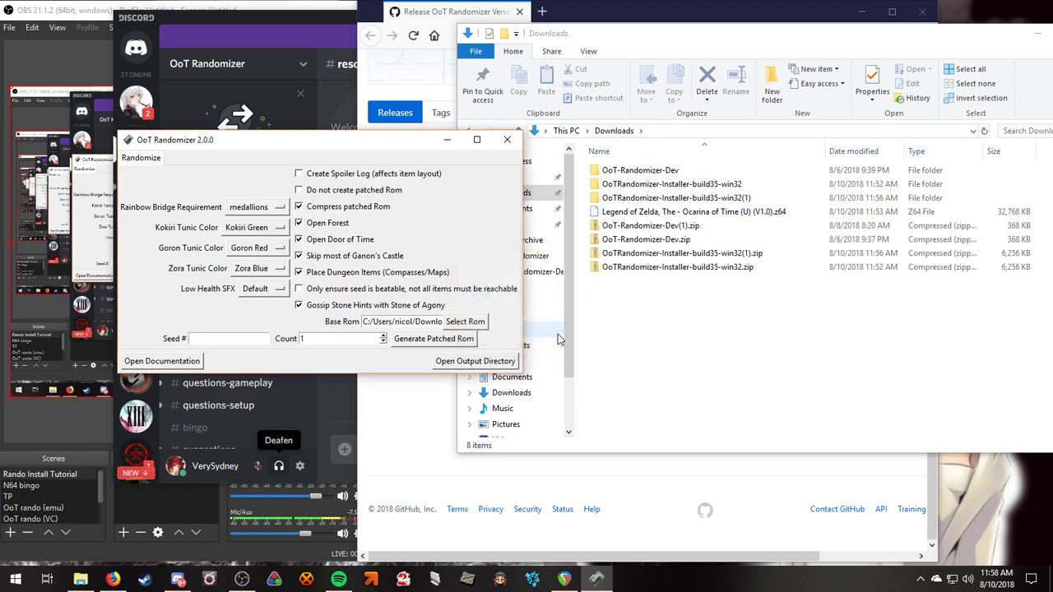
Delete the uncompressed openforest seed ROM from the Documents\OoTRandomizer output folder.
click(484, 367)
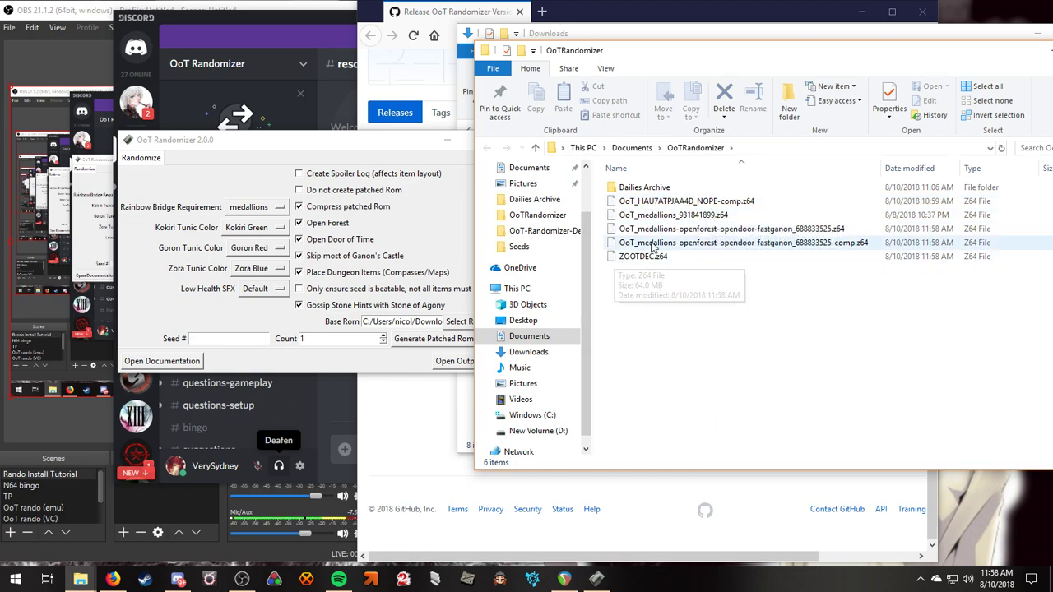
drag(630, 277, 684, 234)
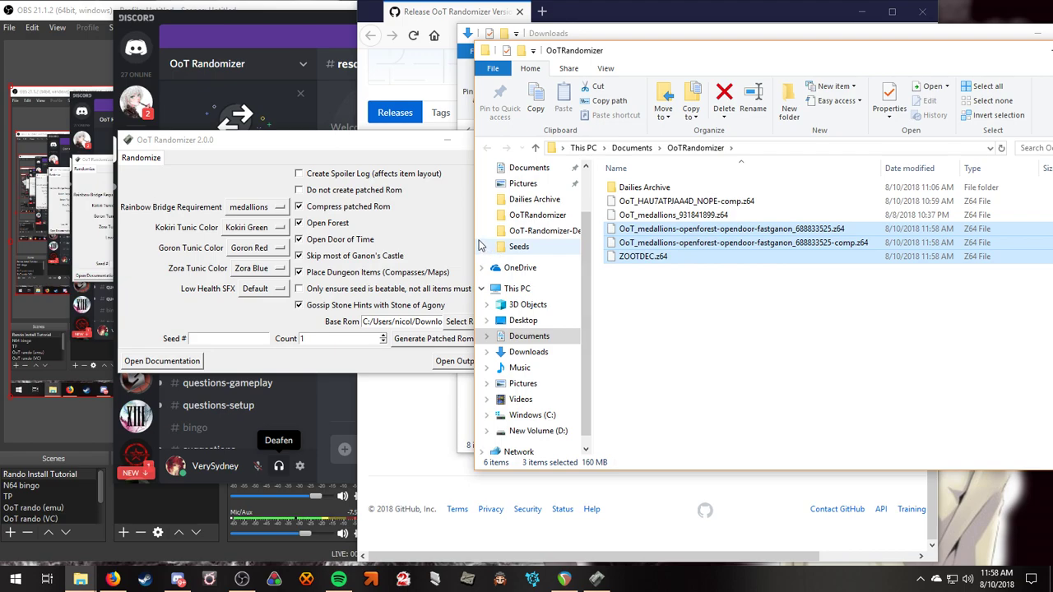
click(788, 231)
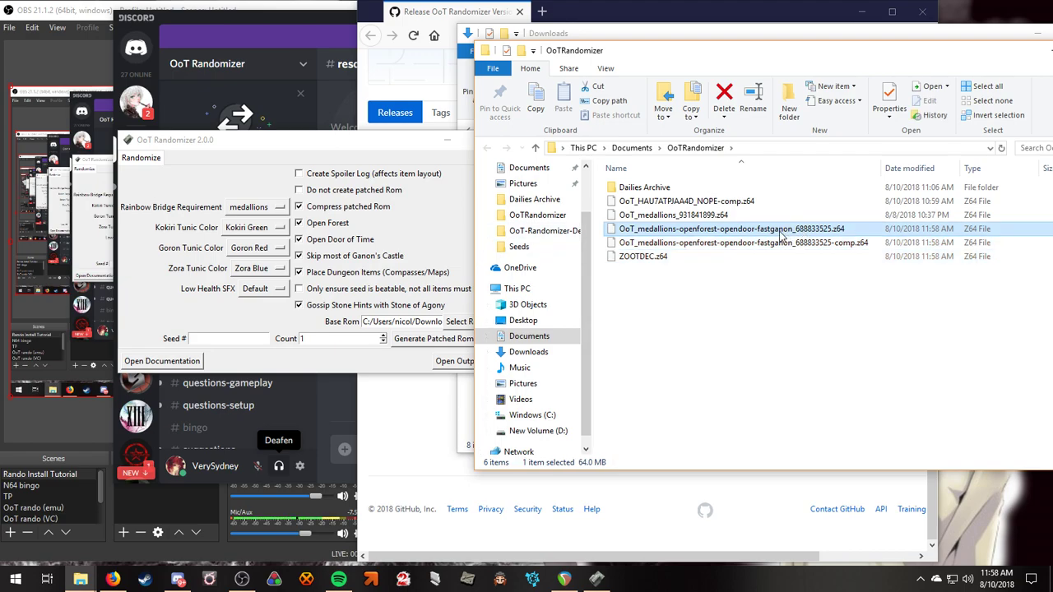
key(Delete)
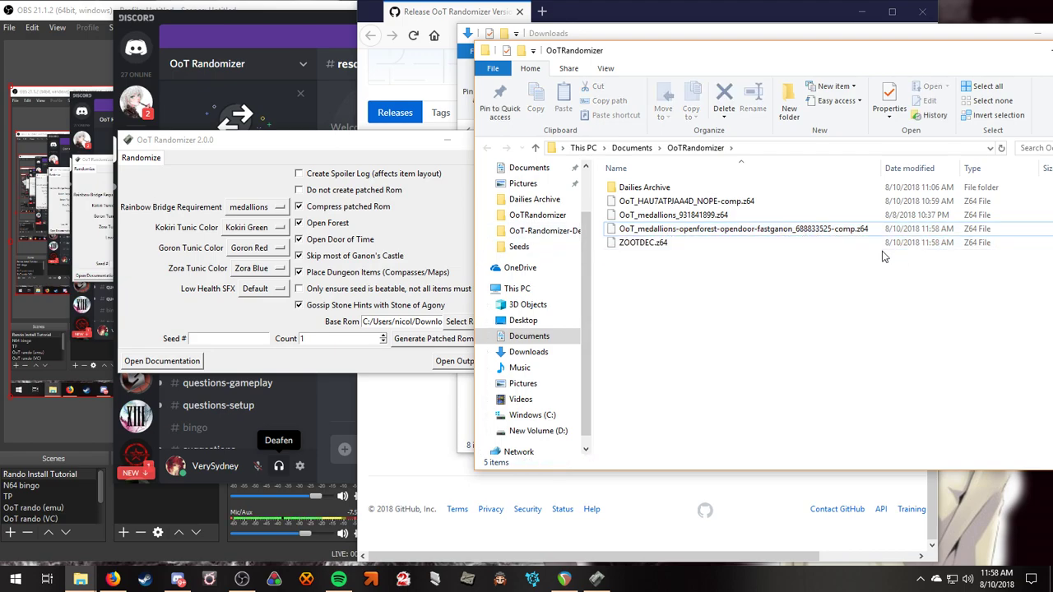
Select ZOOTDEC.z64, shift the folder window left, and return to the randomizer.
click(623, 244)
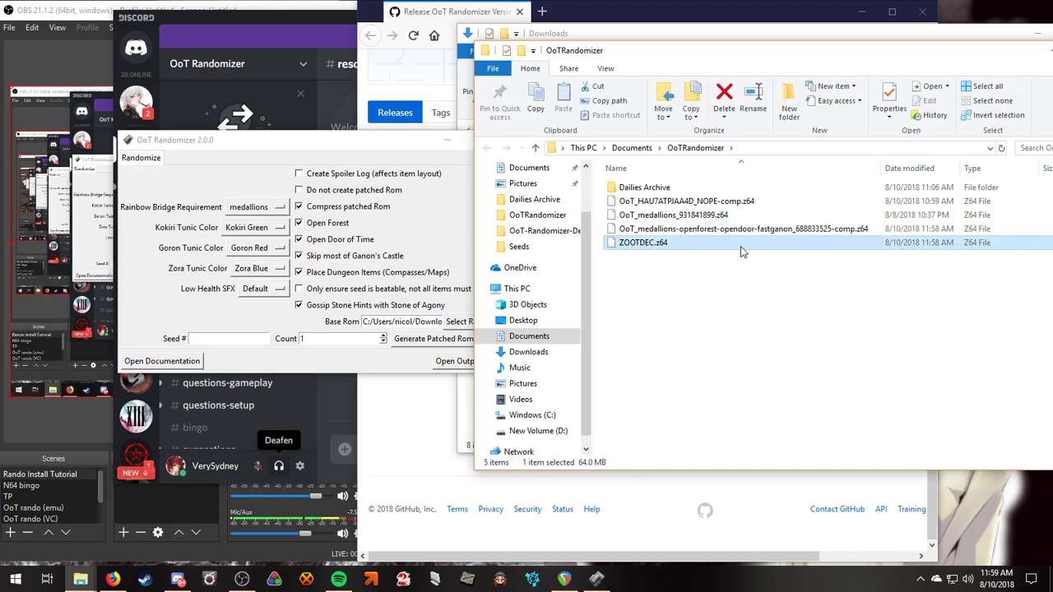
drag(732, 58, 583, 57)
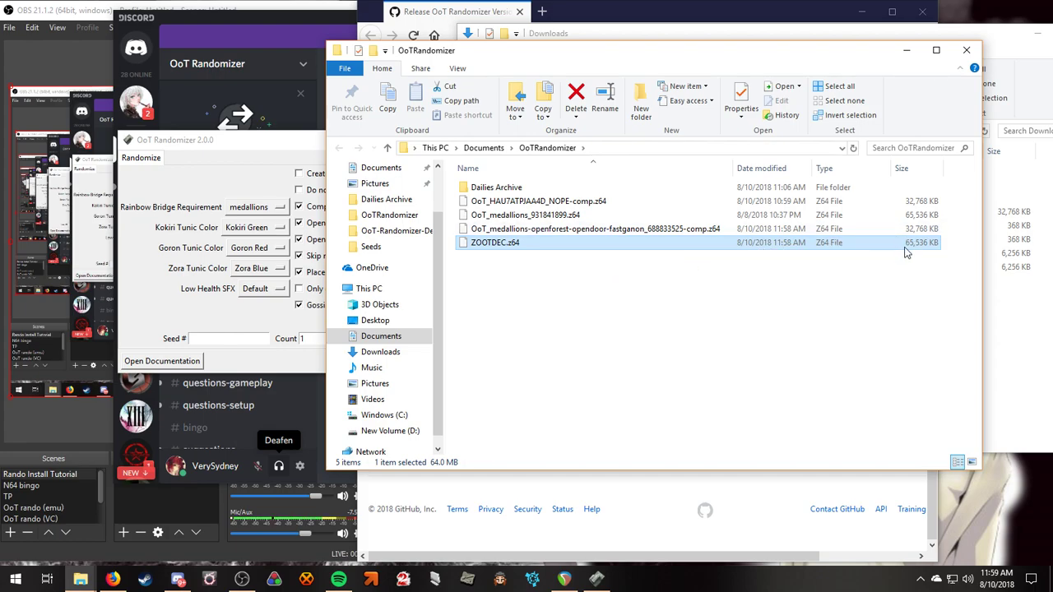
click(319, 306)
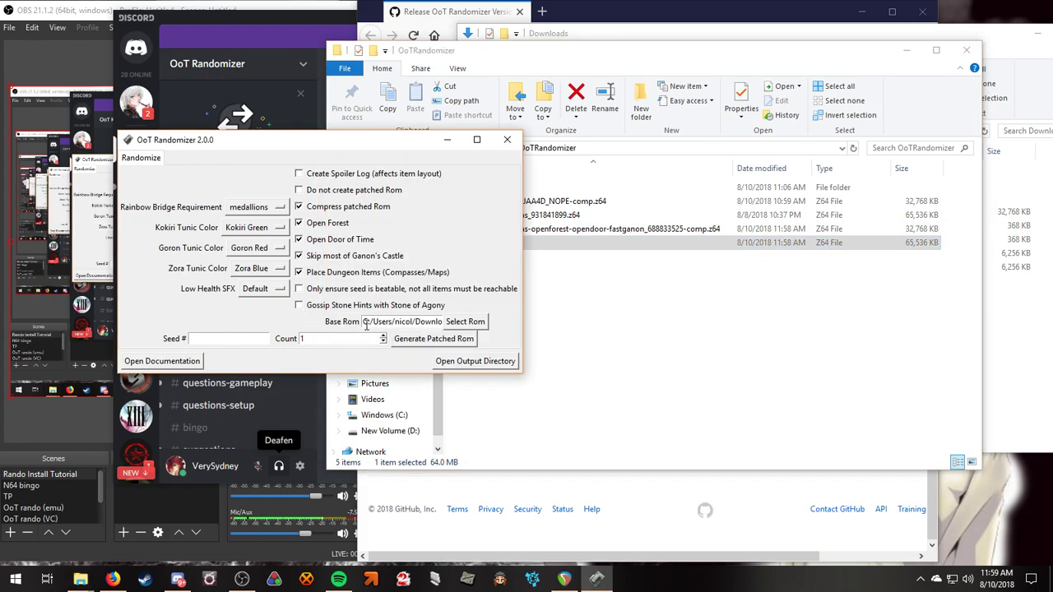
Set the base ROM to ZOOTDEC.z64 from Documents\OoTRandomizer, then minimize the randomizer.
click(465, 323)
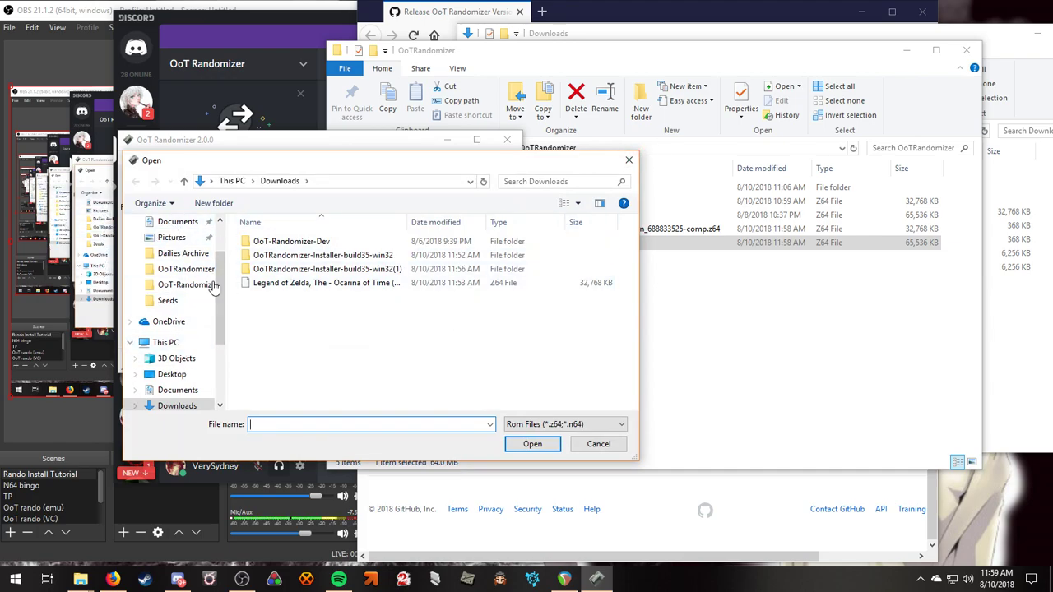
click(178, 221)
scroll(302, 355, down, 2)
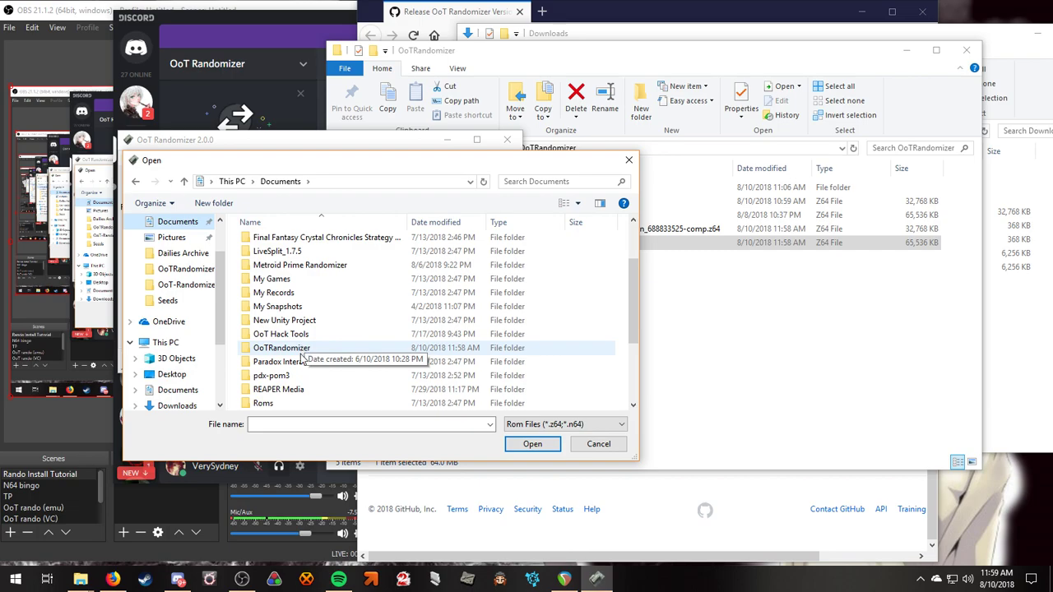
double_click(301, 355)
double_click(288, 242)
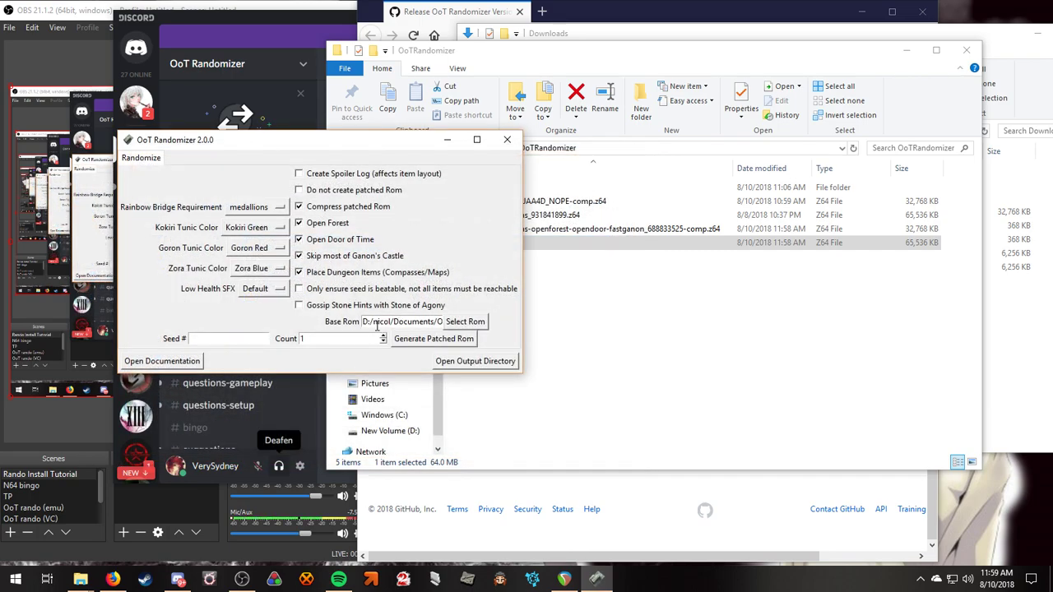
click(447, 139)
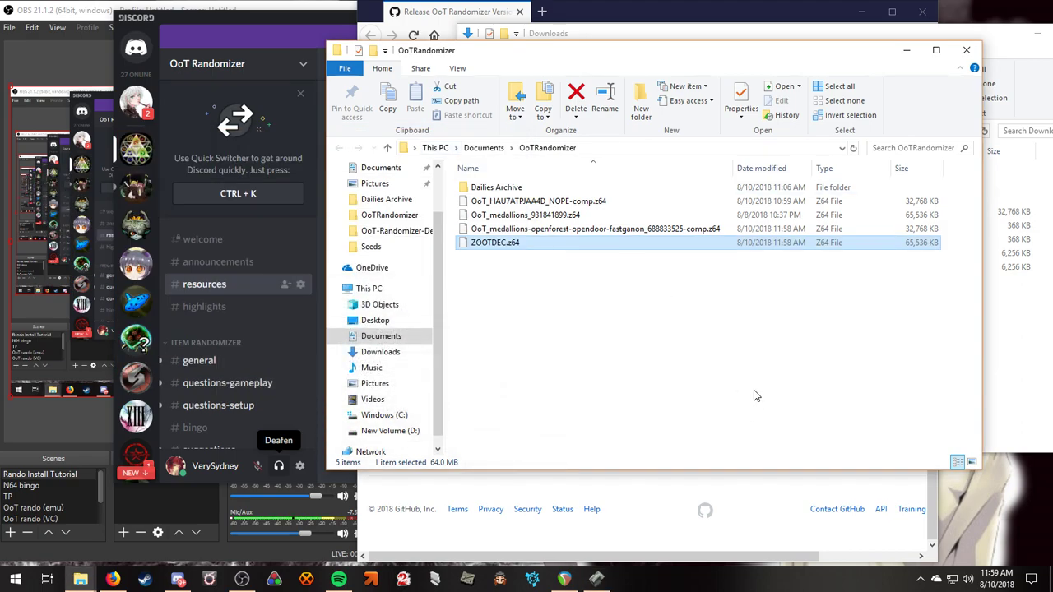
Check the 32 MB size of the -comp.z64 seed ROM, then restore the randomizer window.
click(568, 231)
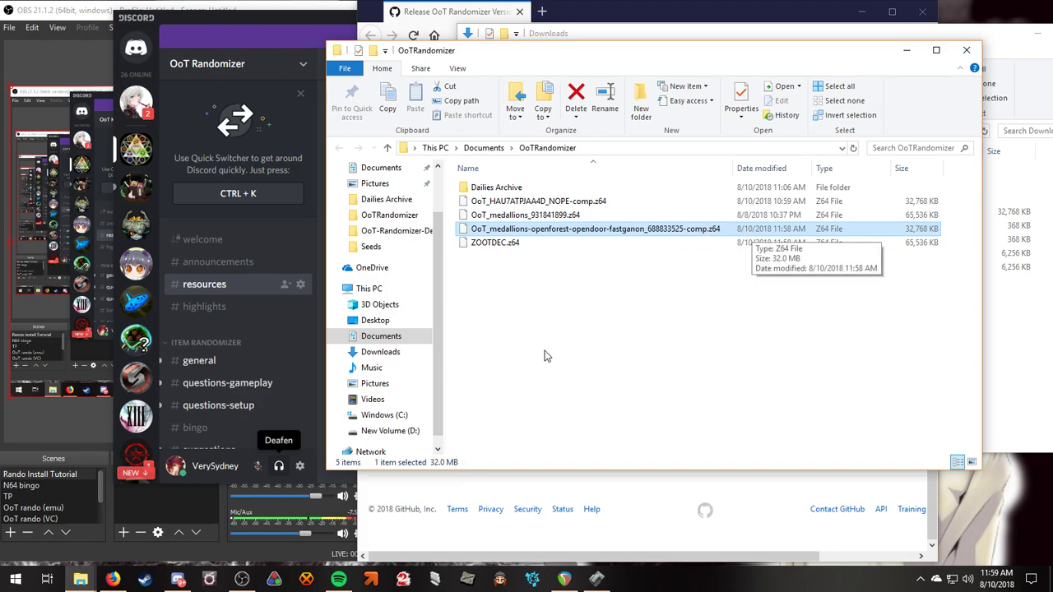
click(599, 580)
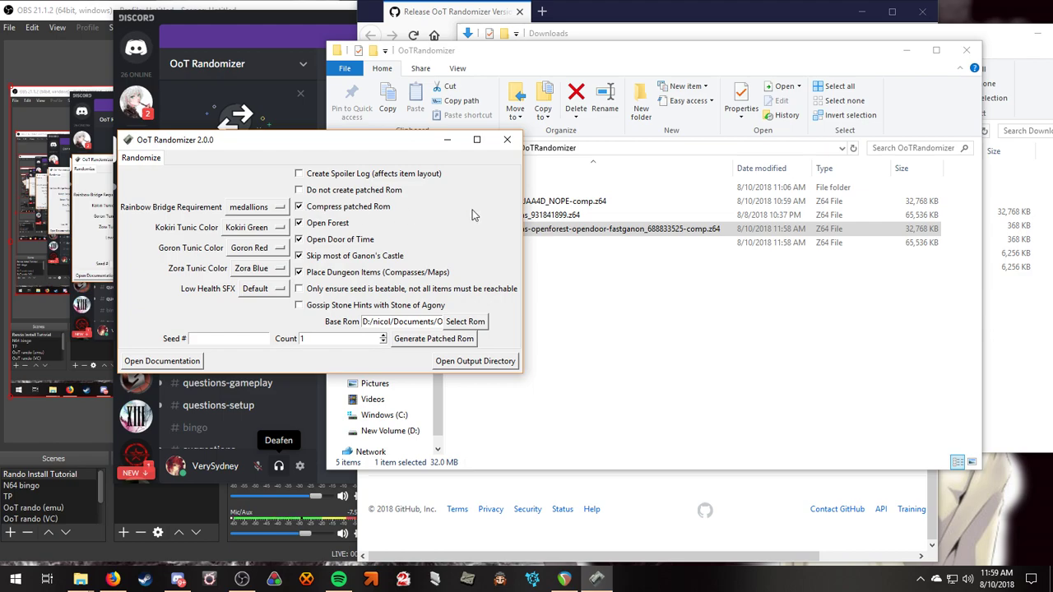
Minimize the randomizer and folder windows and close the Firefox release page.
click(446, 140)
click(906, 51)
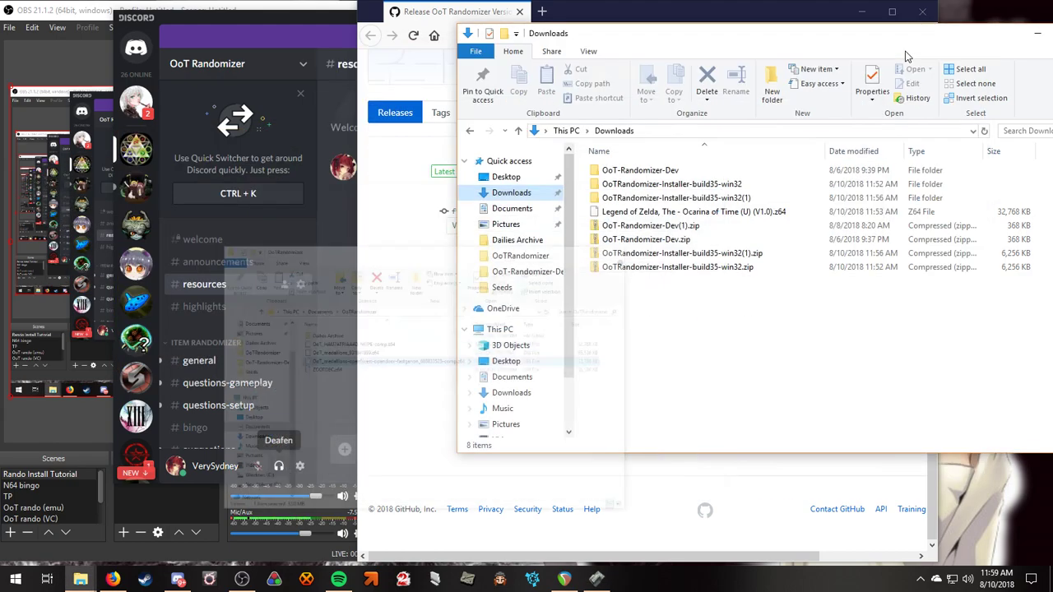
click(1035, 34)
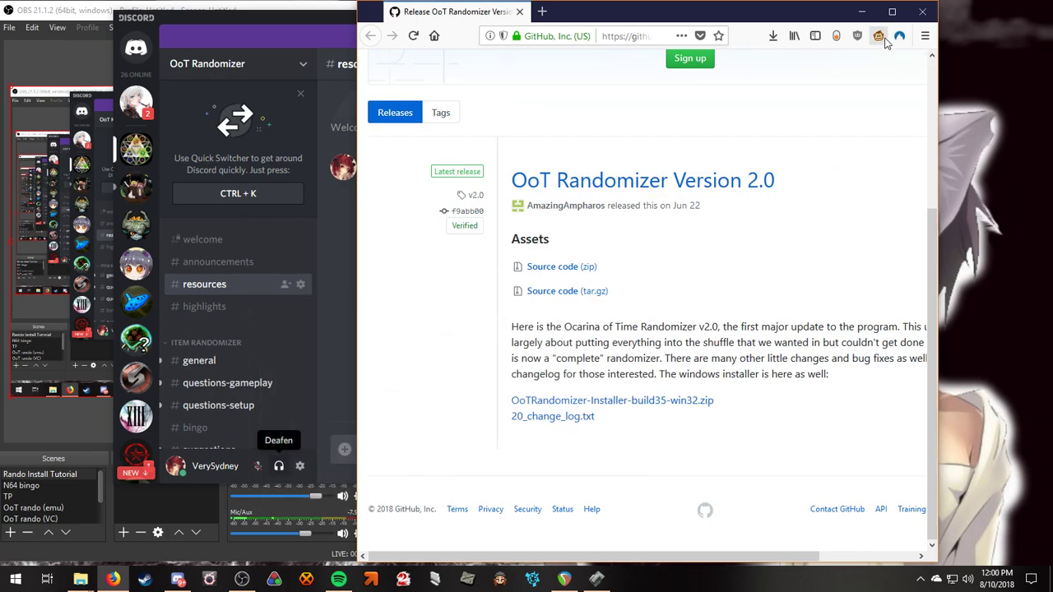
click(915, 11)
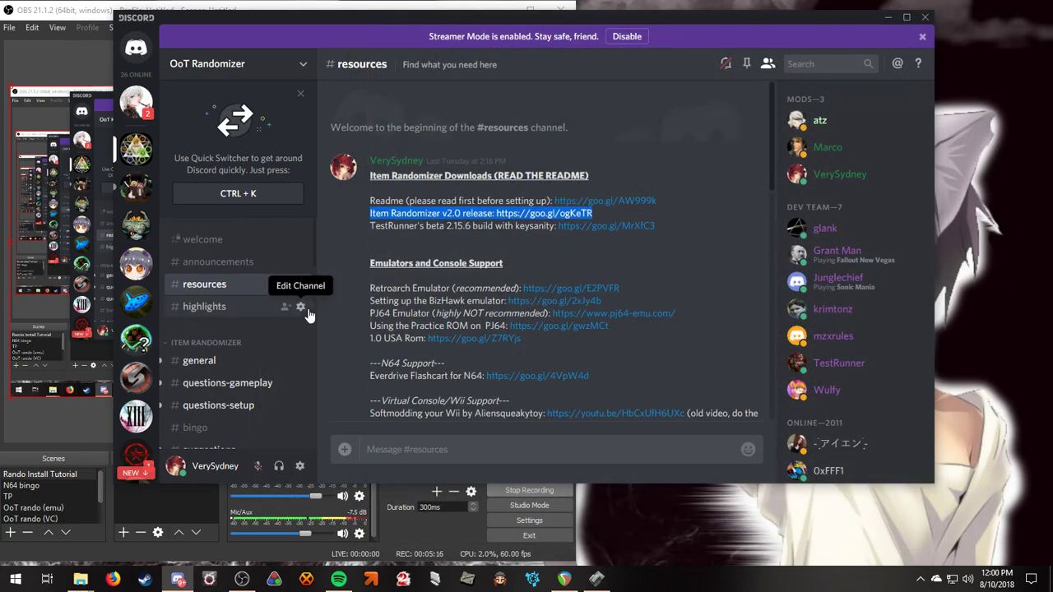
Highlight and open the 'Retroarch Emulator (recommended)' link in #resources.
click(365, 289)
drag(367, 289, 623, 286)
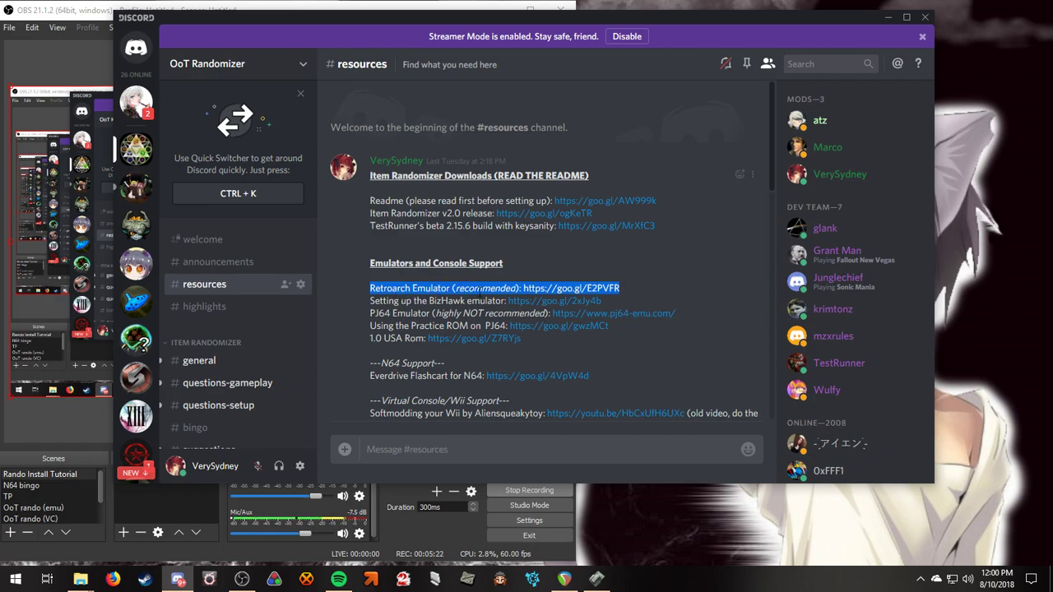
click(543, 292)
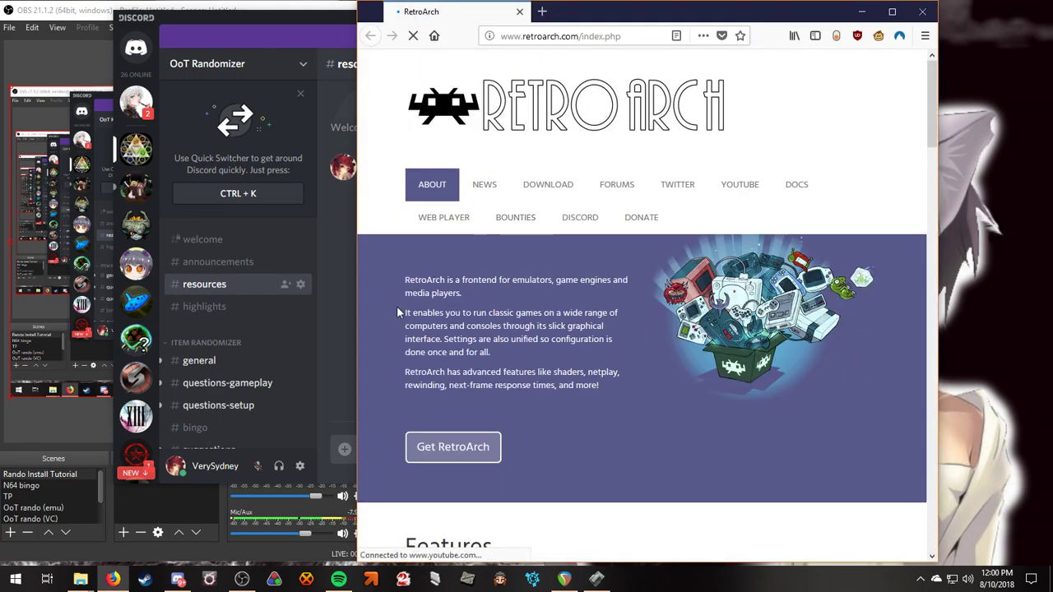
Download the 64-bit Windows installer RetroArch-1.7.3-x64-setup.exe and run it.
scroll(559, 336, down, 4)
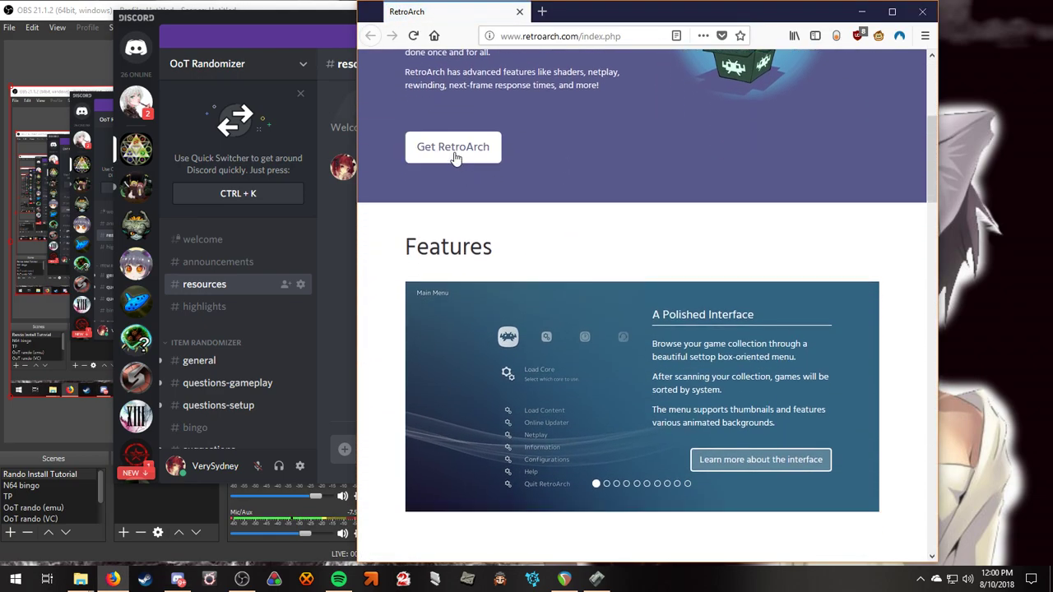
click(454, 148)
scroll(564, 338, down, 5)
scroll(563, 335, down, 1)
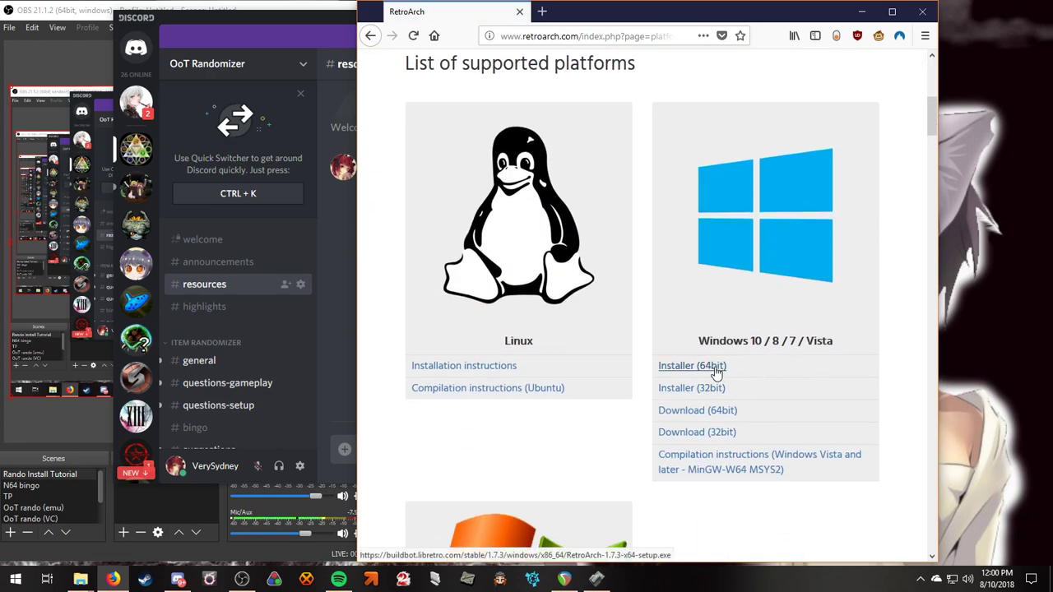
click(716, 372)
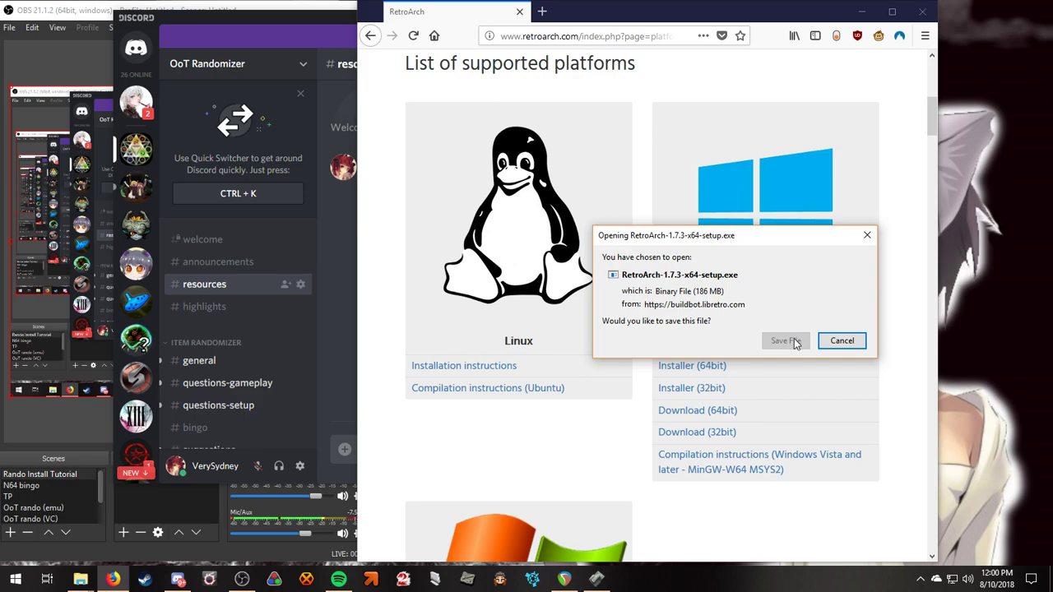
click(794, 342)
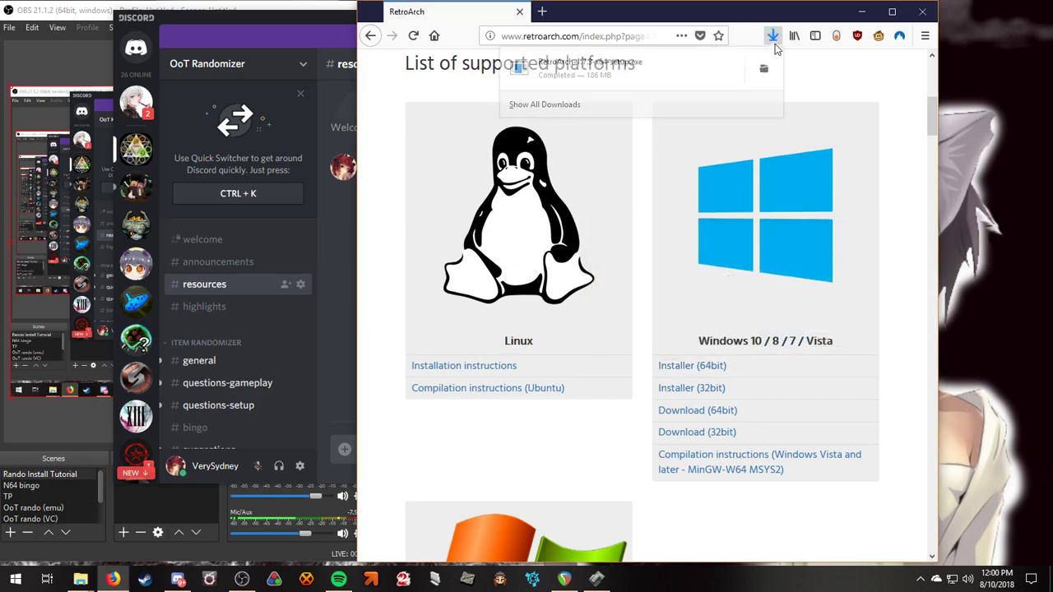
scroll(645, 370, down, 4)
scroll(638, 385, down, 4)
scroll(647, 388, up, 10)
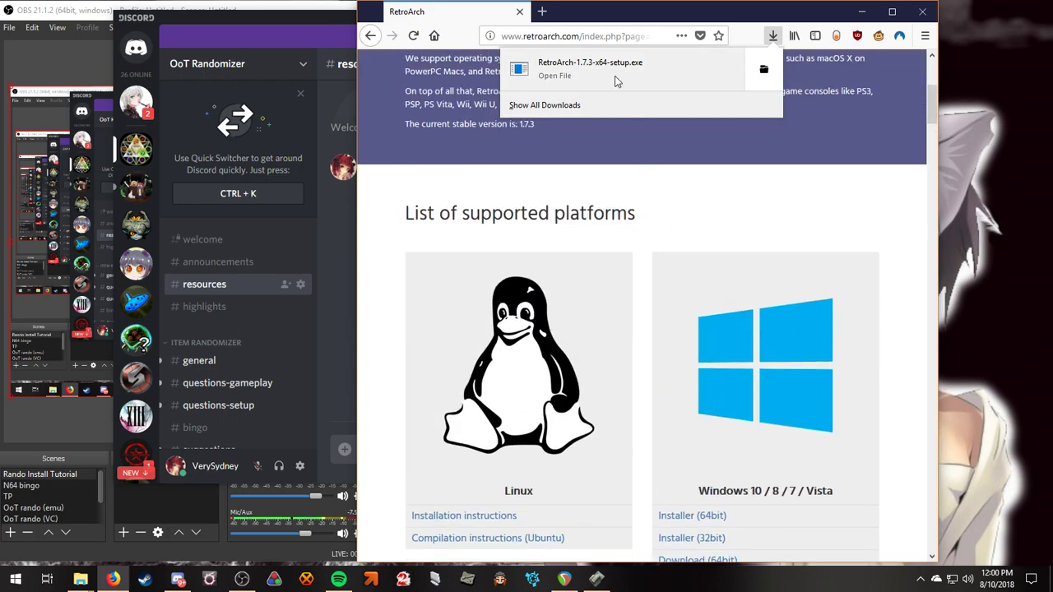
click(616, 78)
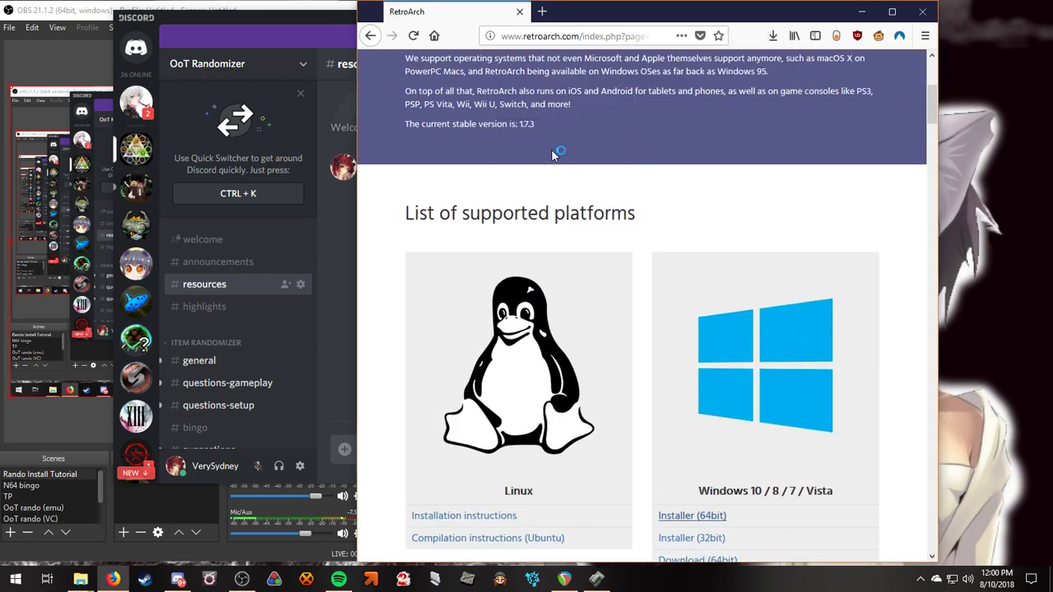
Install RetroArch 1.7.3 to the D: drive with default components and launch it.
click(597, 394)
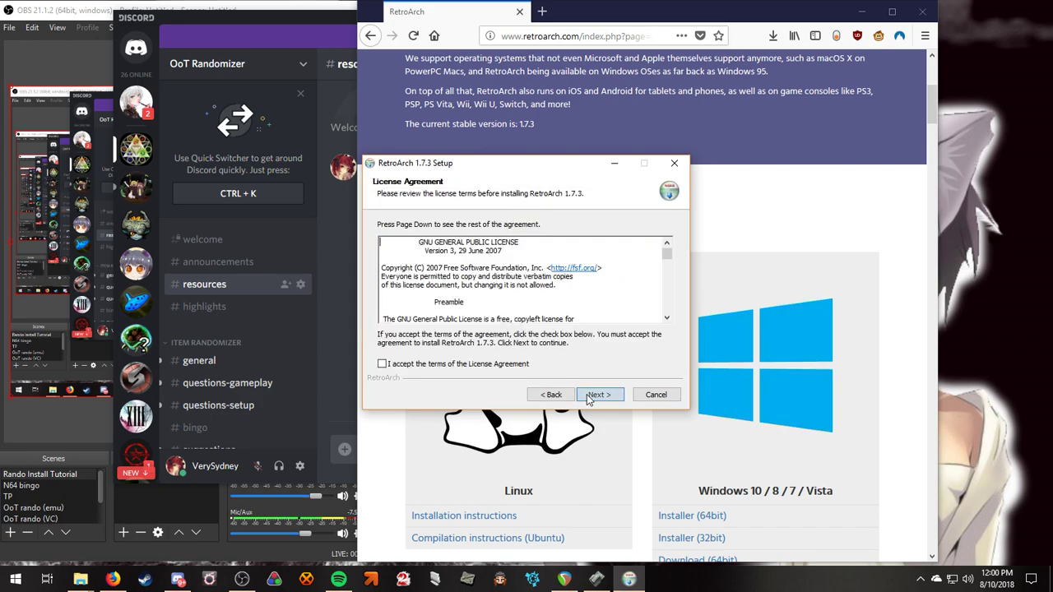
click(382, 364)
click(610, 394)
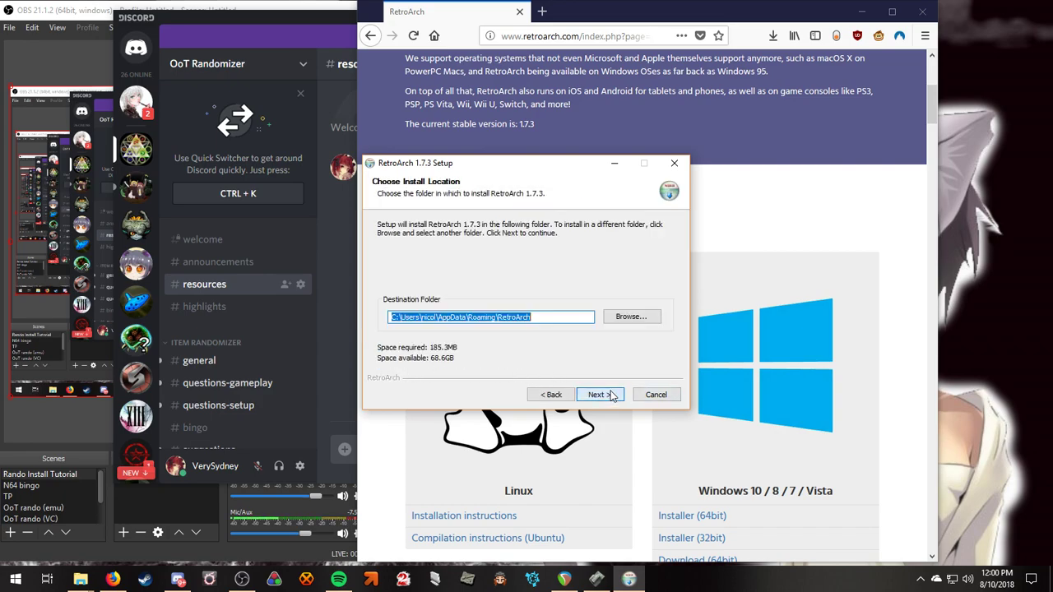
click(394, 318)
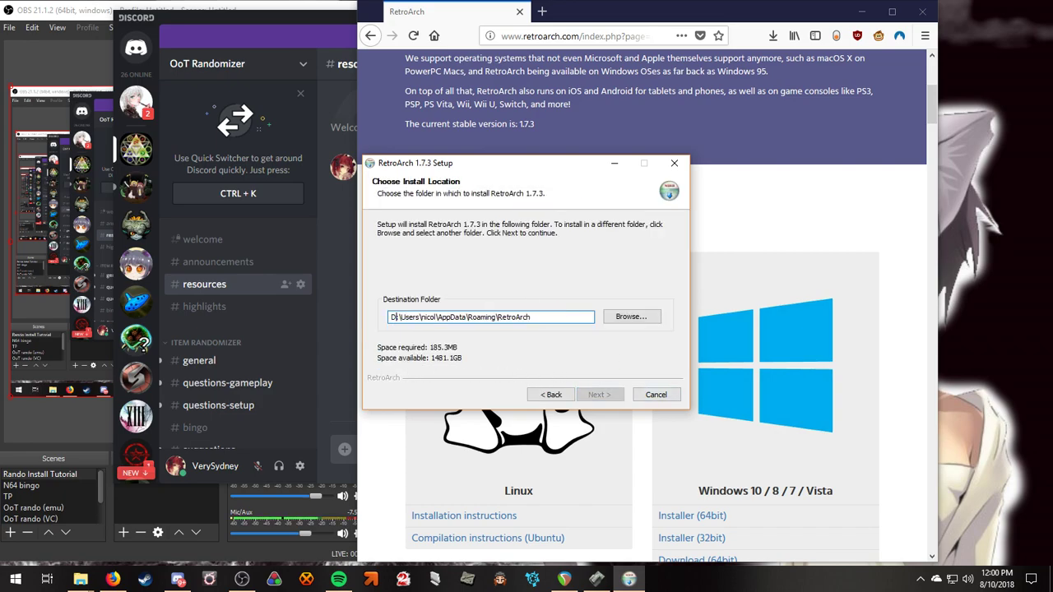
key(Return)
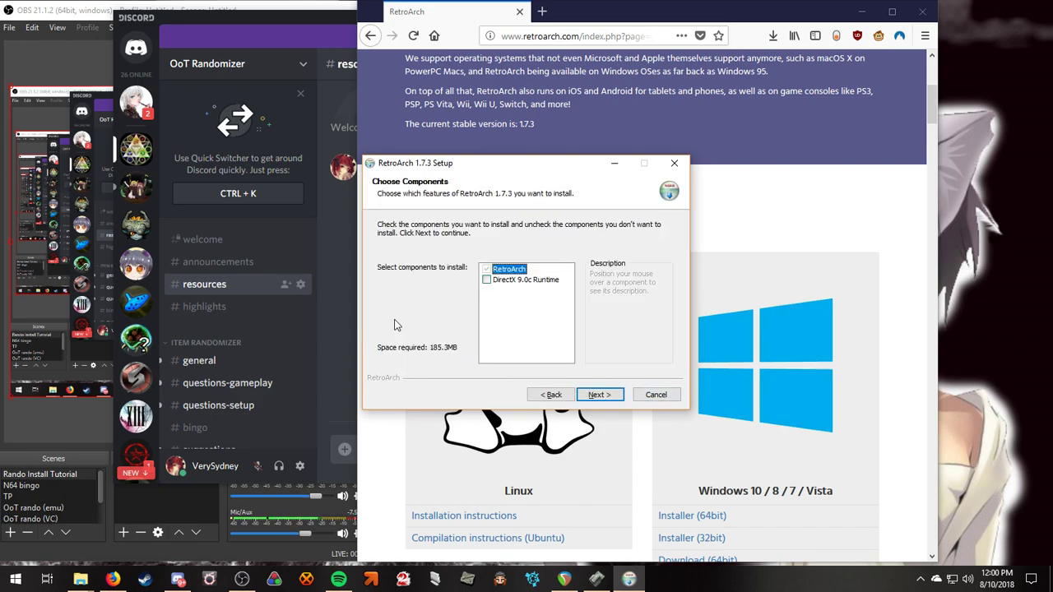
click(600, 395)
click(598, 397)
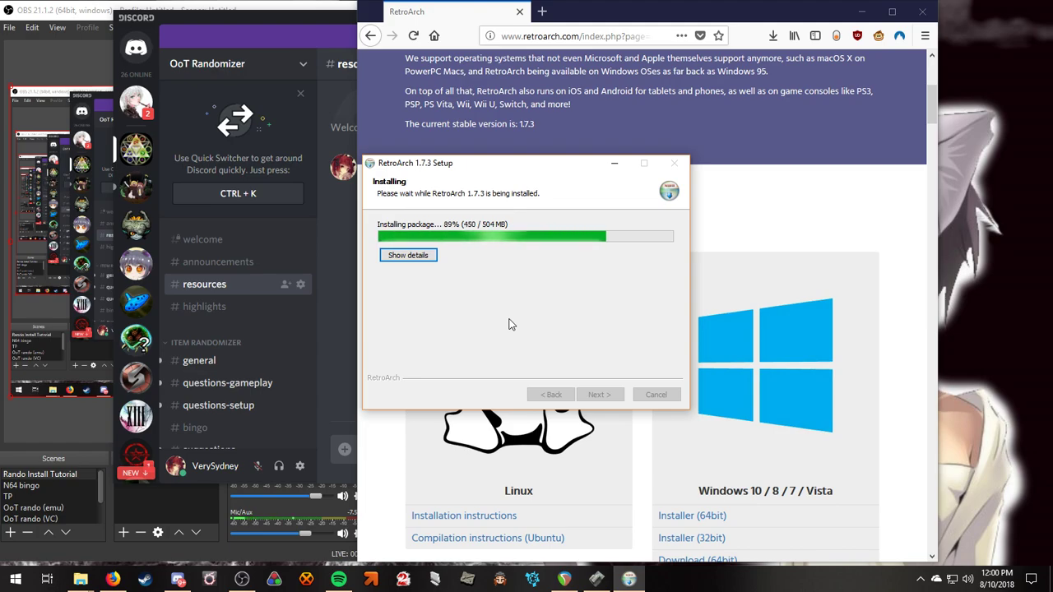
click(600, 396)
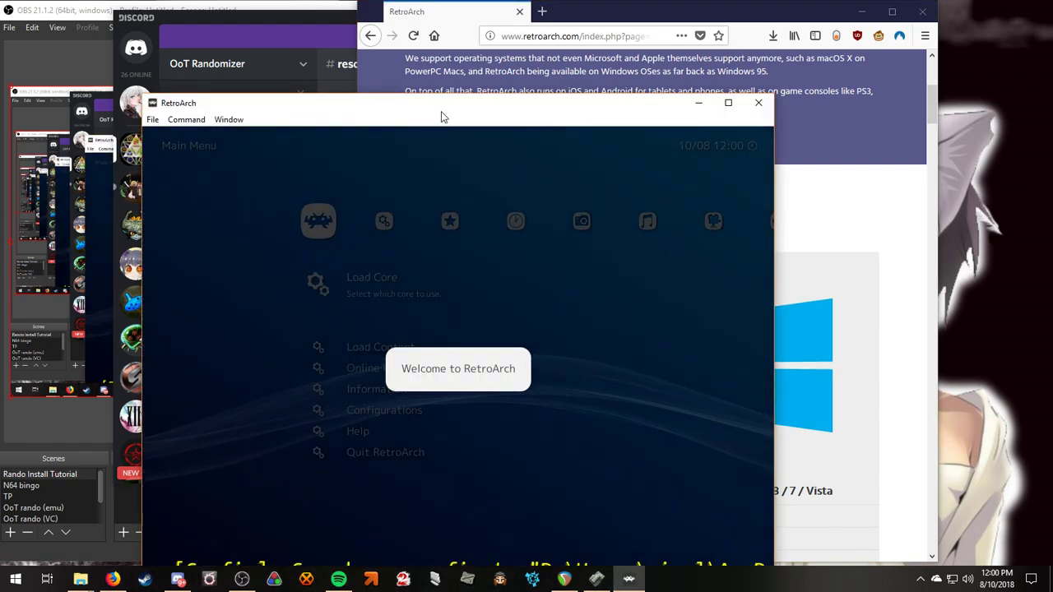
Go to Load Core > Download Core to list the downloadable cores.
scroll(485, 346, down, 3)
scroll(487, 329, up, 5)
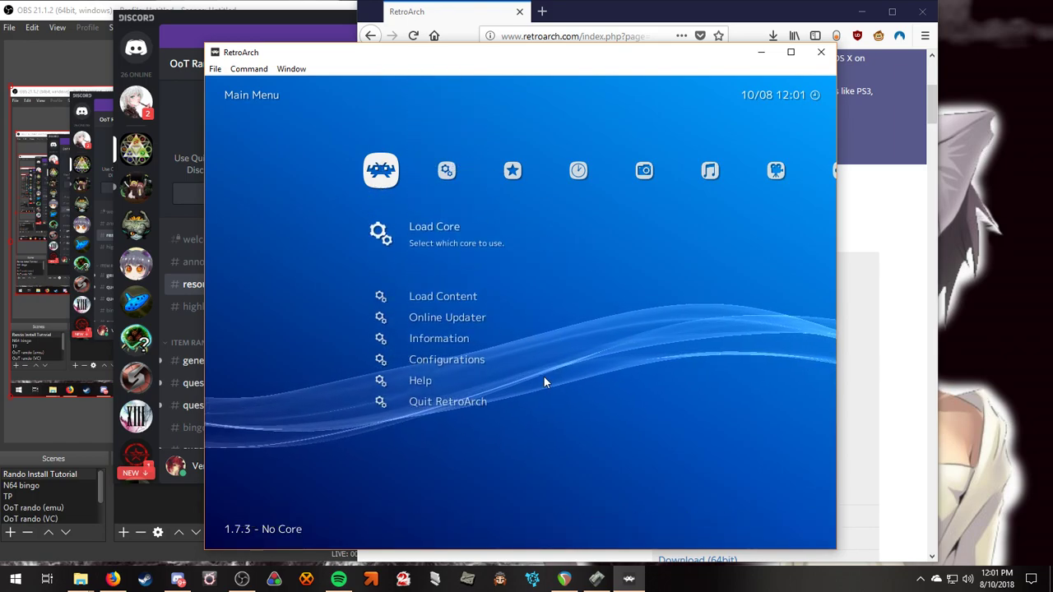
scroll(505, 356, down, 6)
scroll(545, 364, up, 6)
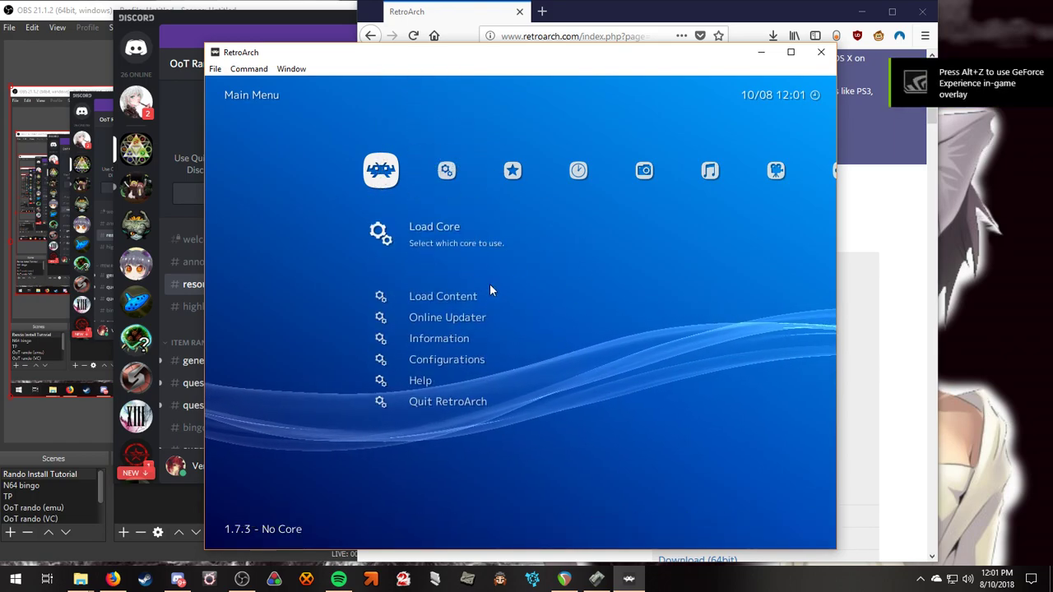
click(394, 231)
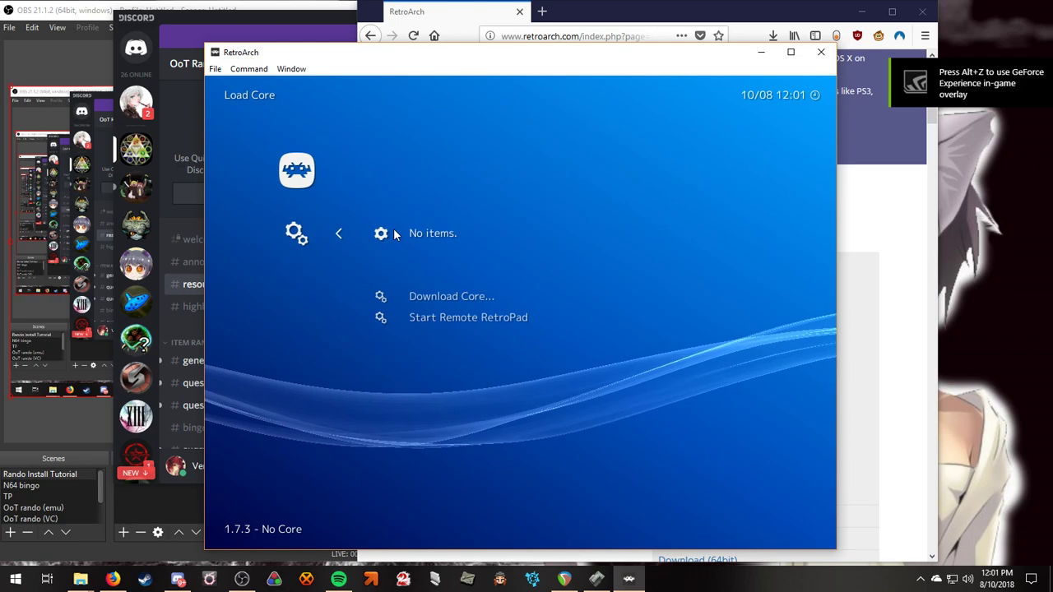
click(440, 299)
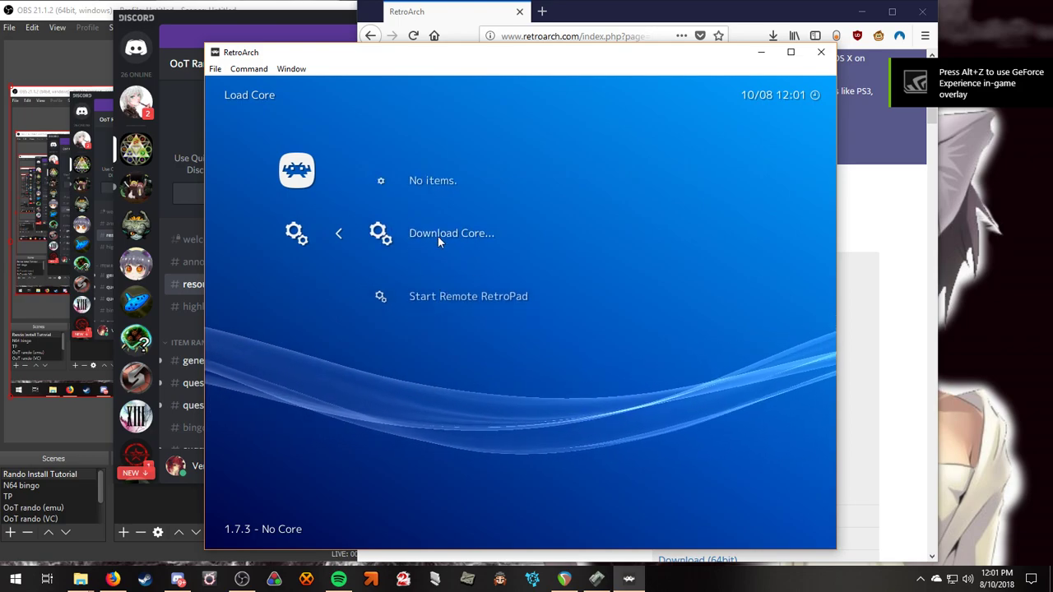
click(436, 234)
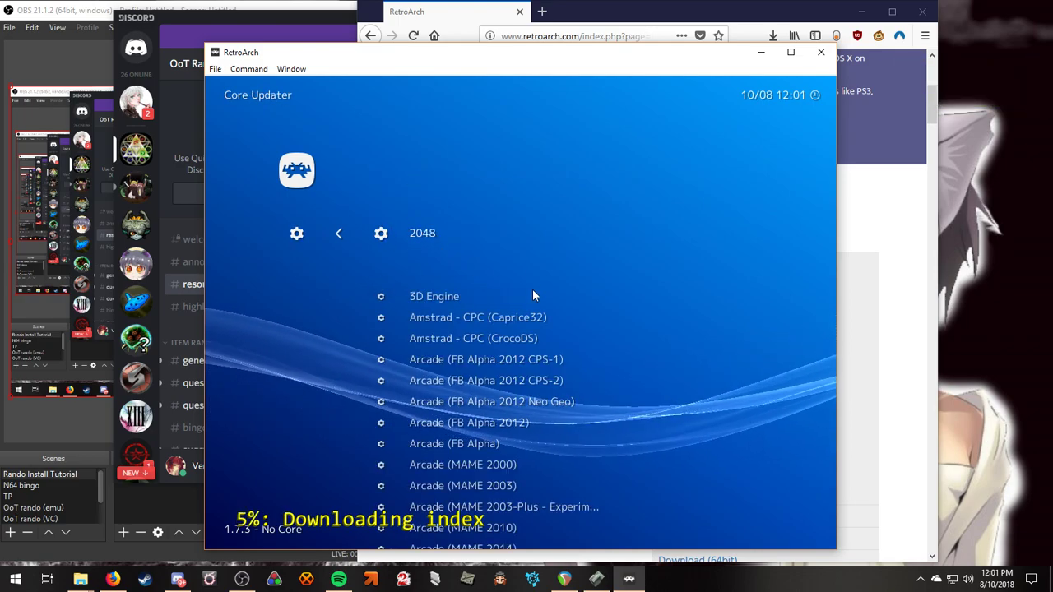
Download the Nintendo - Nintendo 64 (Mupen64Plus) core, then return to the Main Menu.
scroll(517, 282, down, 19)
scroll(505, 266, down, 20)
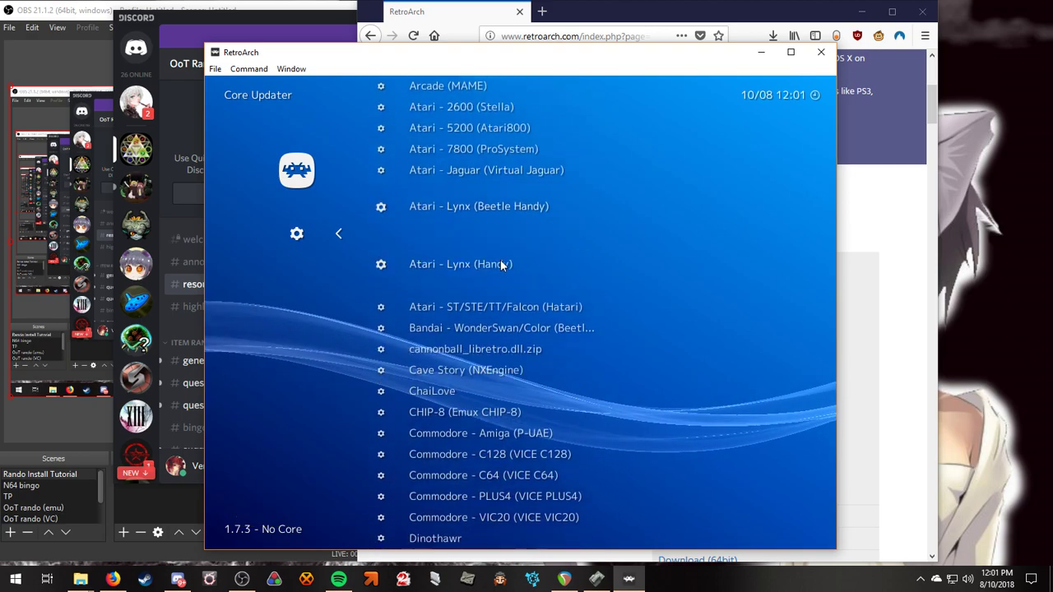
scroll(500, 259, down, 19)
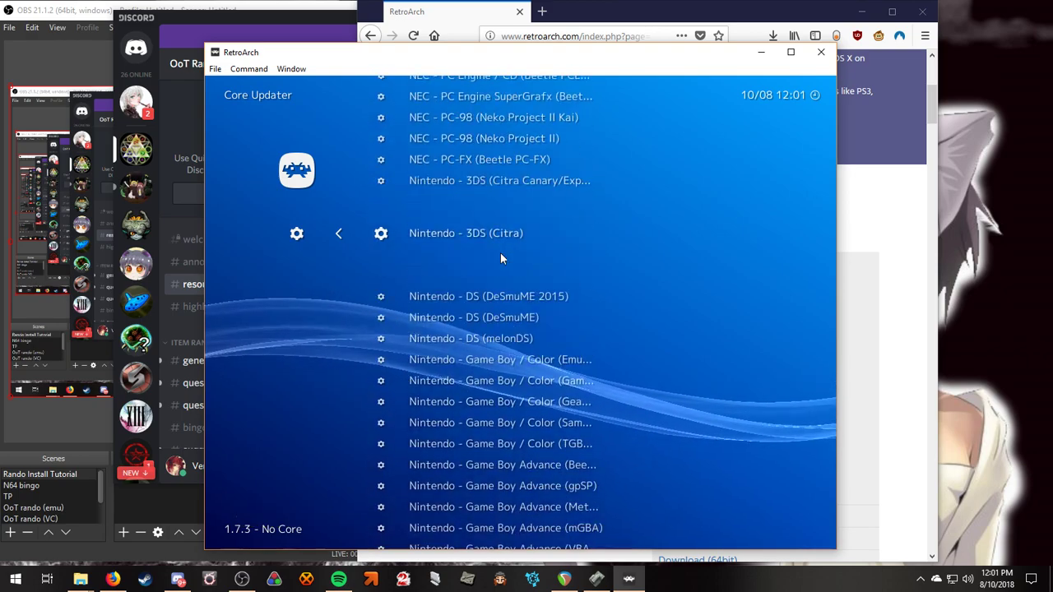
scroll(500, 257, down, 20)
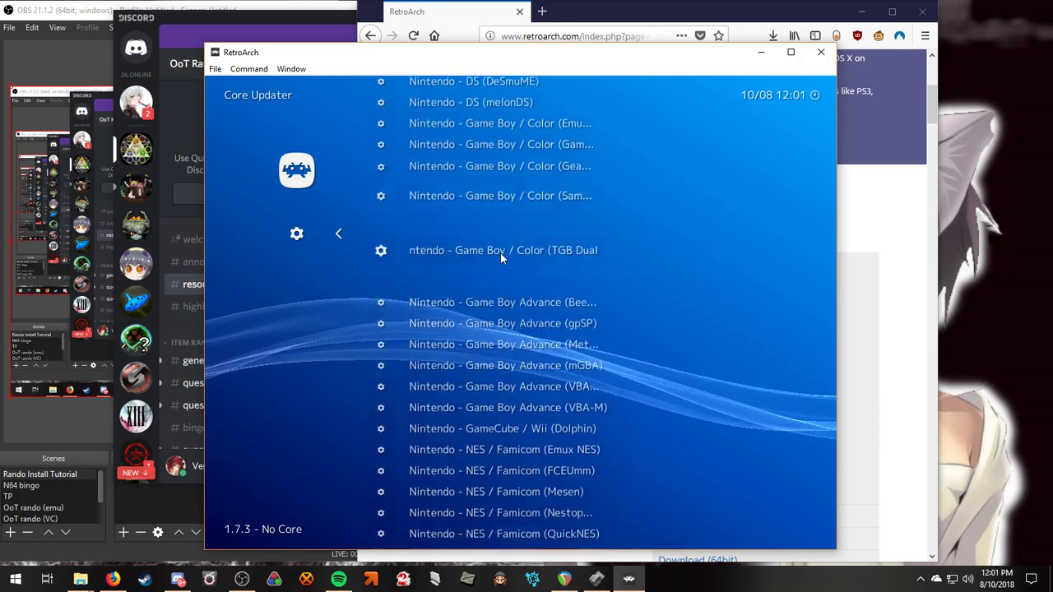
scroll(500, 257, down, 8)
scroll(500, 258, up, 3)
scroll(500, 257, down, 1)
scroll(500, 258, up, 20)
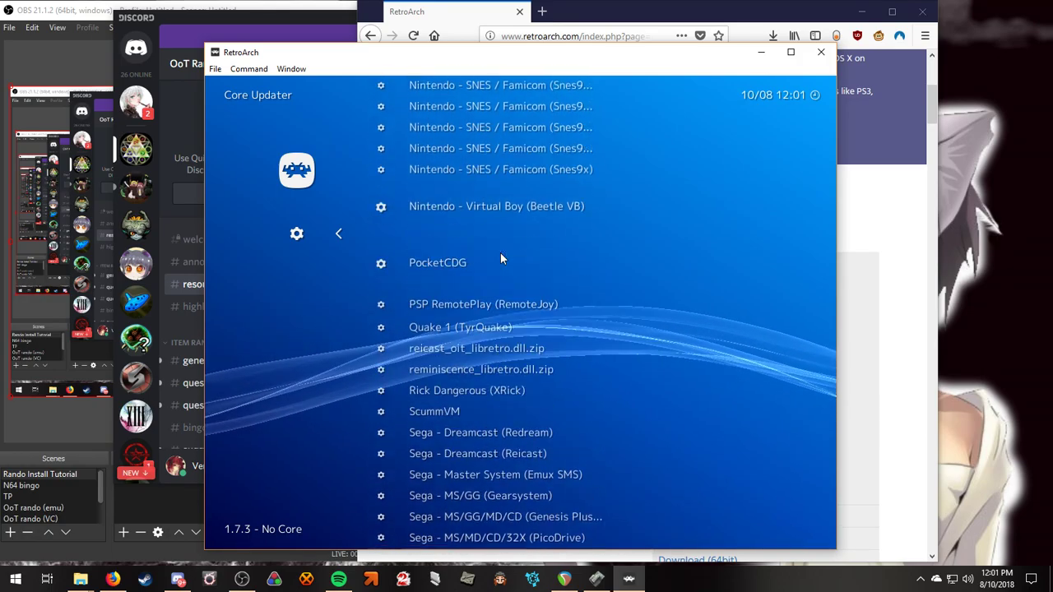
scroll(500, 259, up, 15)
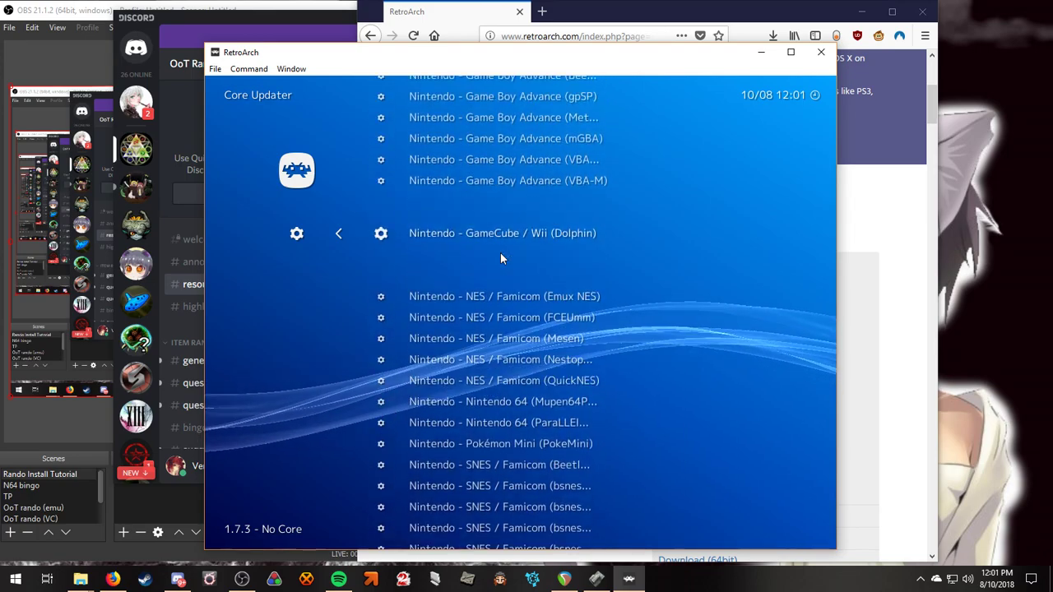
scroll(500, 257, up, 4)
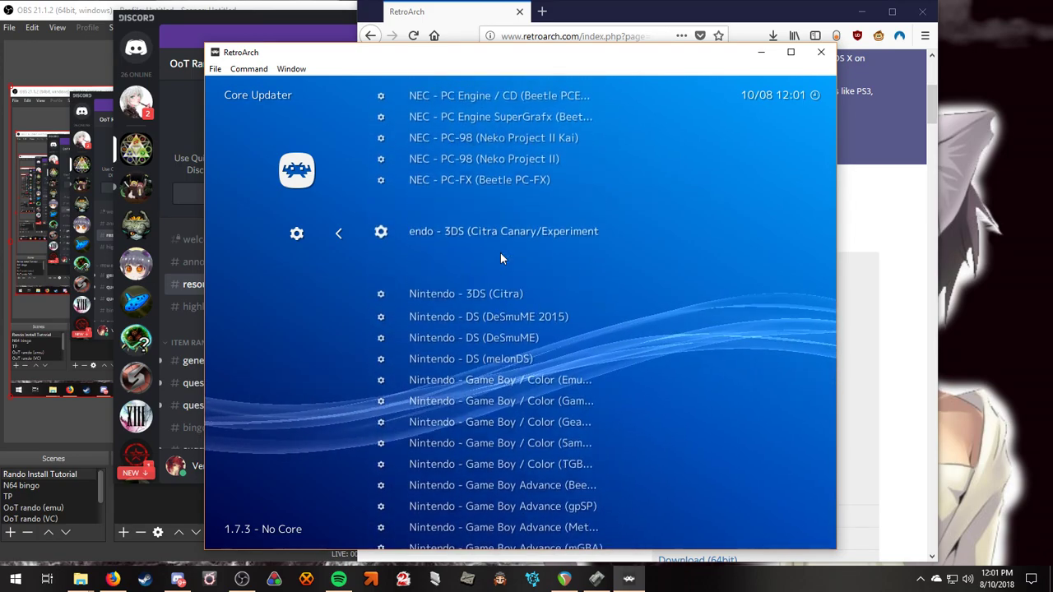
scroll(500, 257, down, 3)
scroll(500, 258, down, 17)
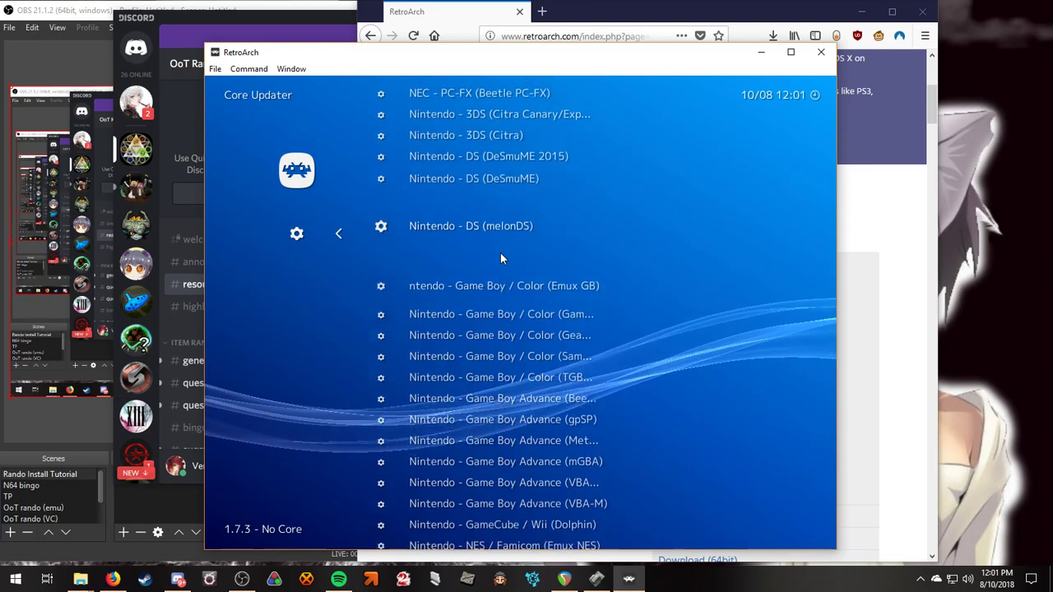
scroll(520, 326, down, 16)
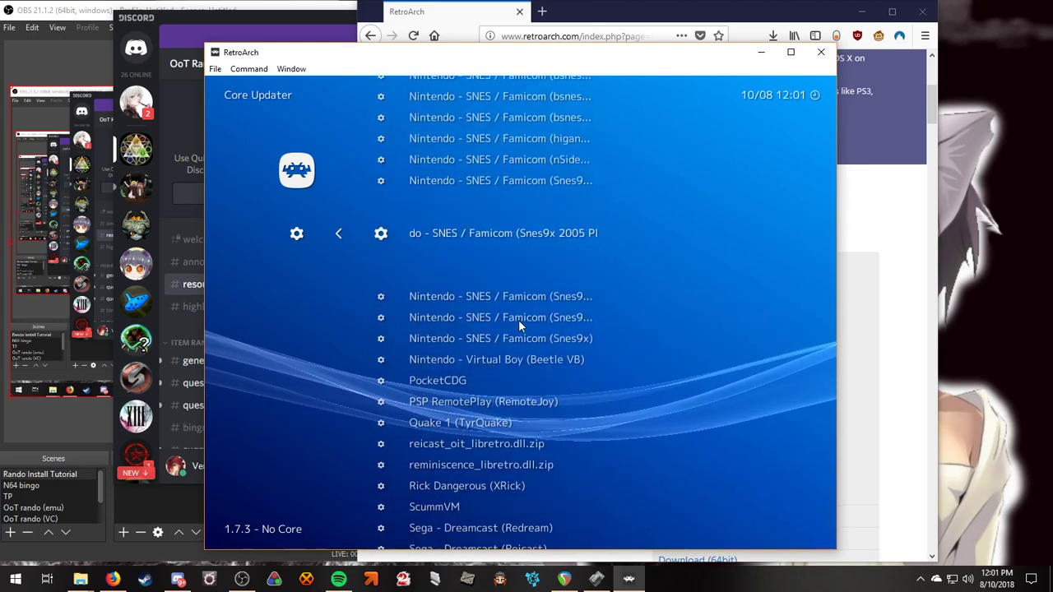
scroll(518, 326, down, 20)
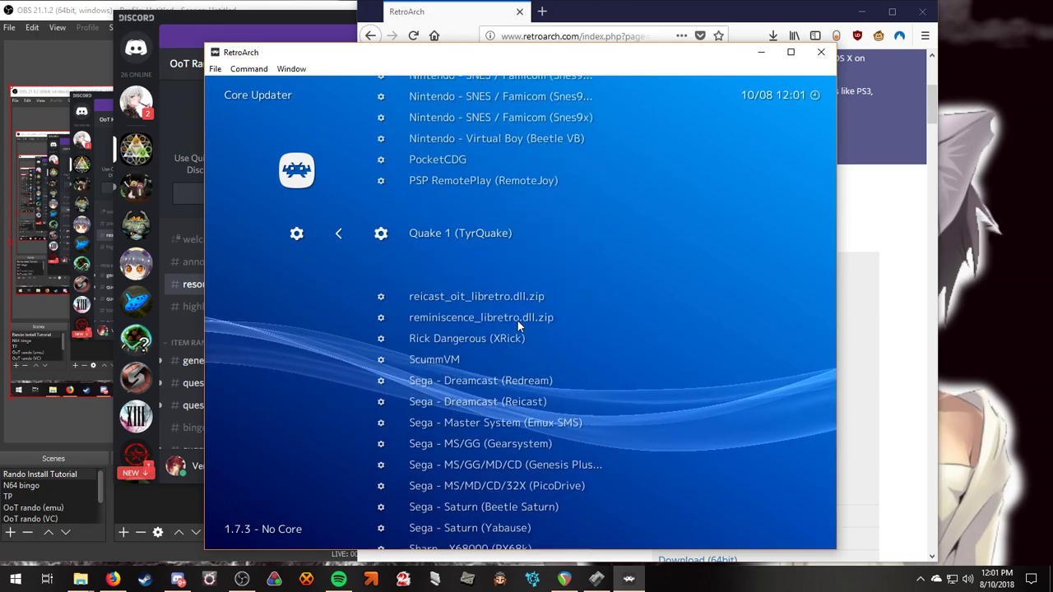
scroll(513, 321, up, 20)
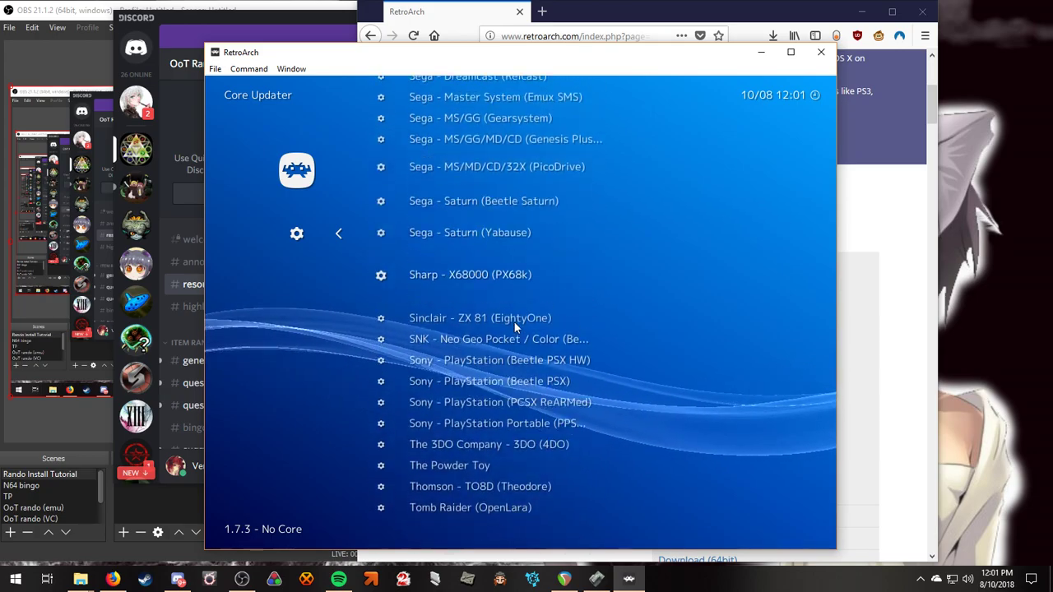
scroll(509, 329, up, 17)
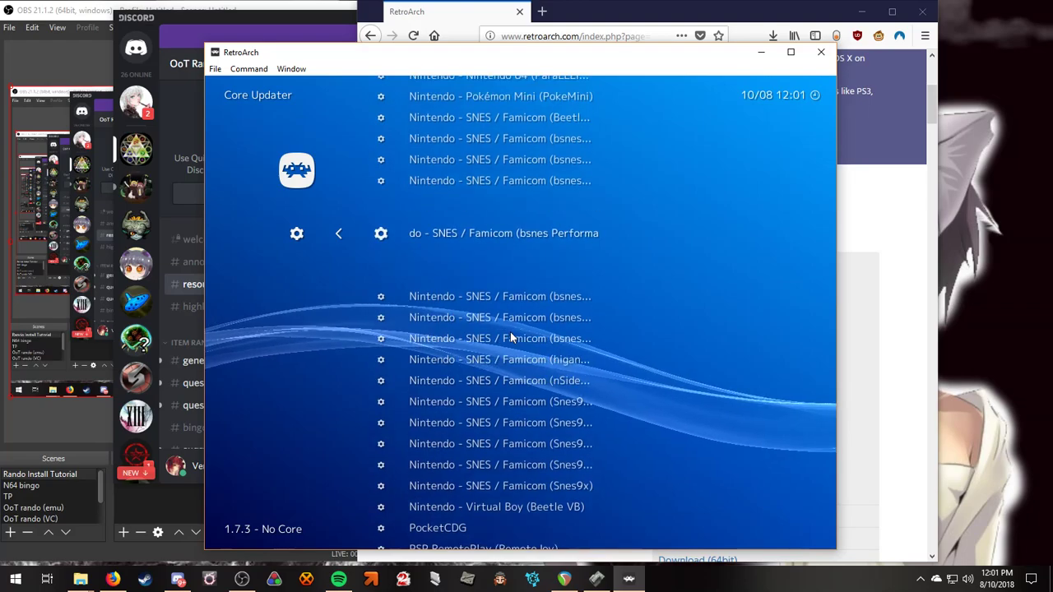
scroll(509, 331, down, 2)
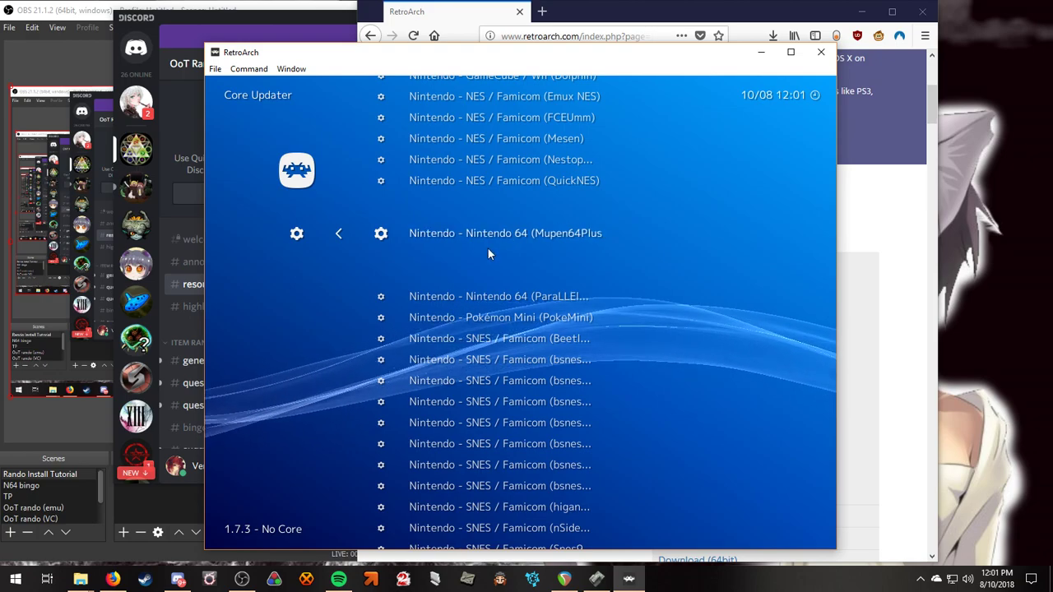
scroll(490, 288, down, 1)
scroll(490, 288, up, 1)
scroll(490, 283, down, 1)
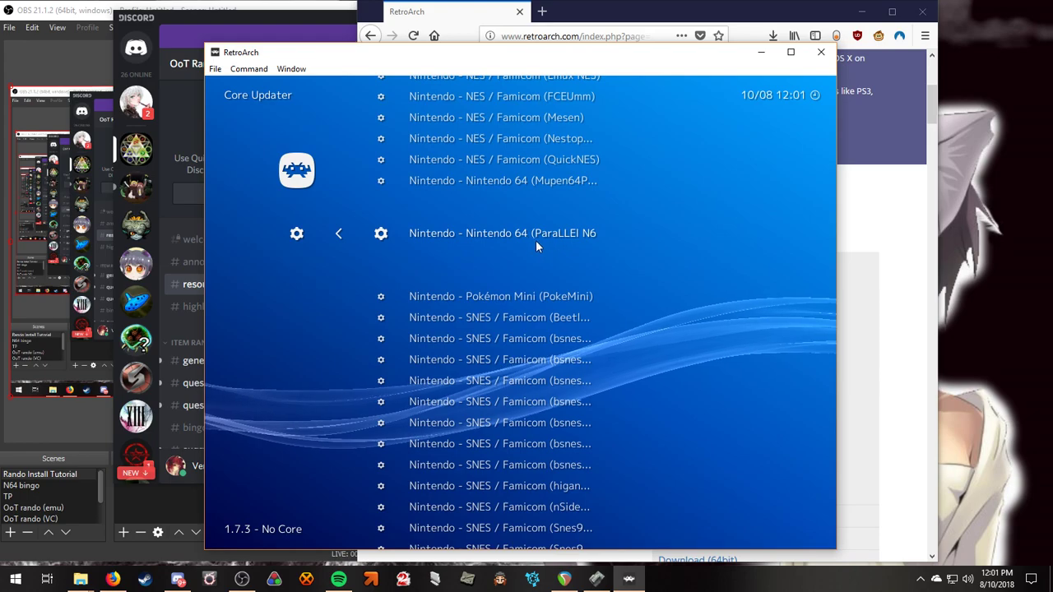
scroll(592, 239, up, 1)
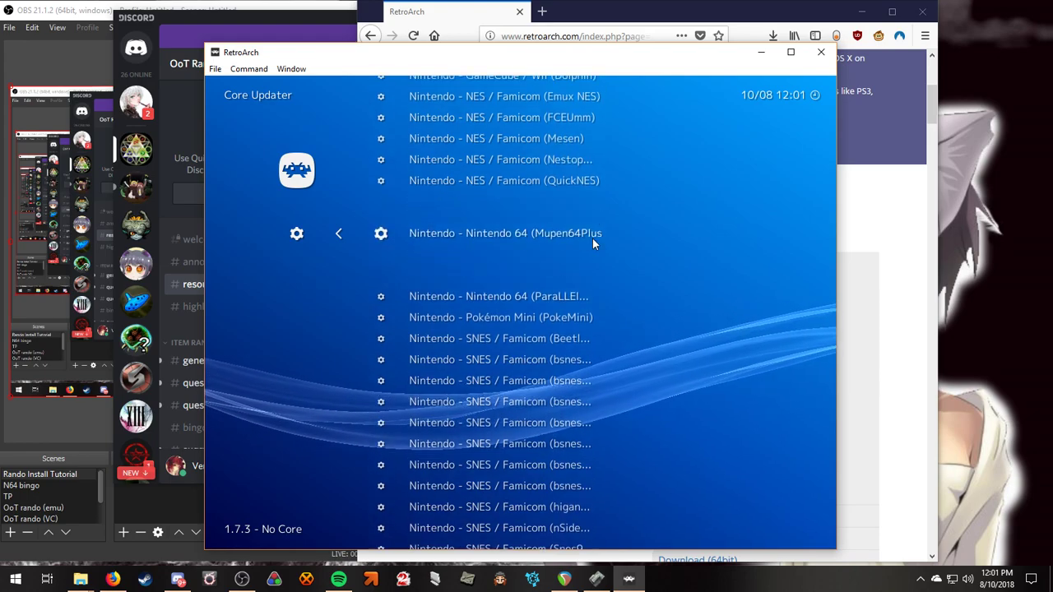
scroll(588, 237, down, 1)
scroll(444, 247, up, 1)
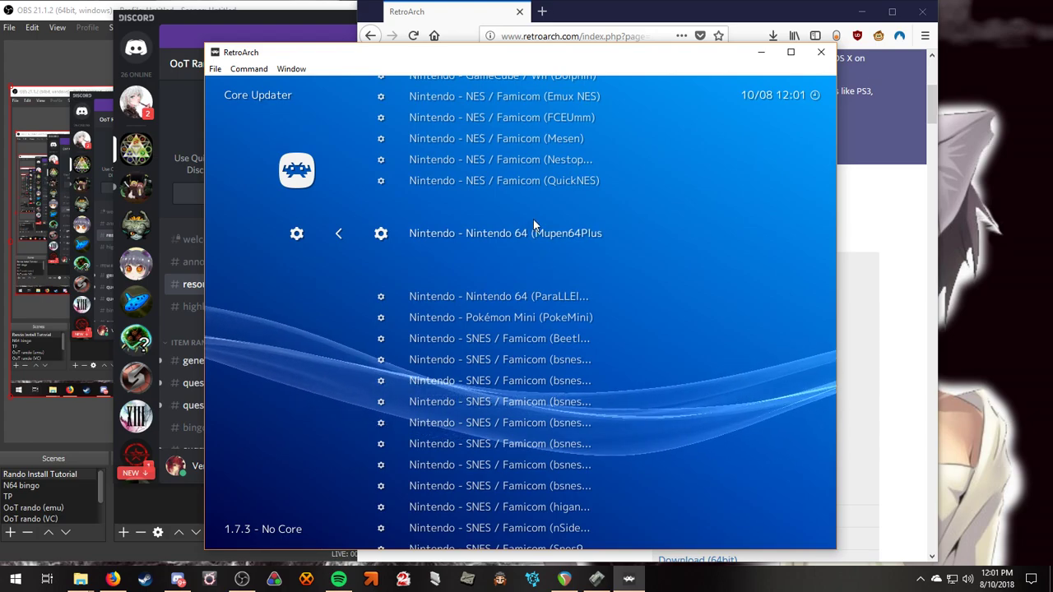
scroll(527, 284, down, 1)
scroll(519, 271, up, 1)
scroll(511, 255, down, 1)
scroll(512, 261, up, 1)
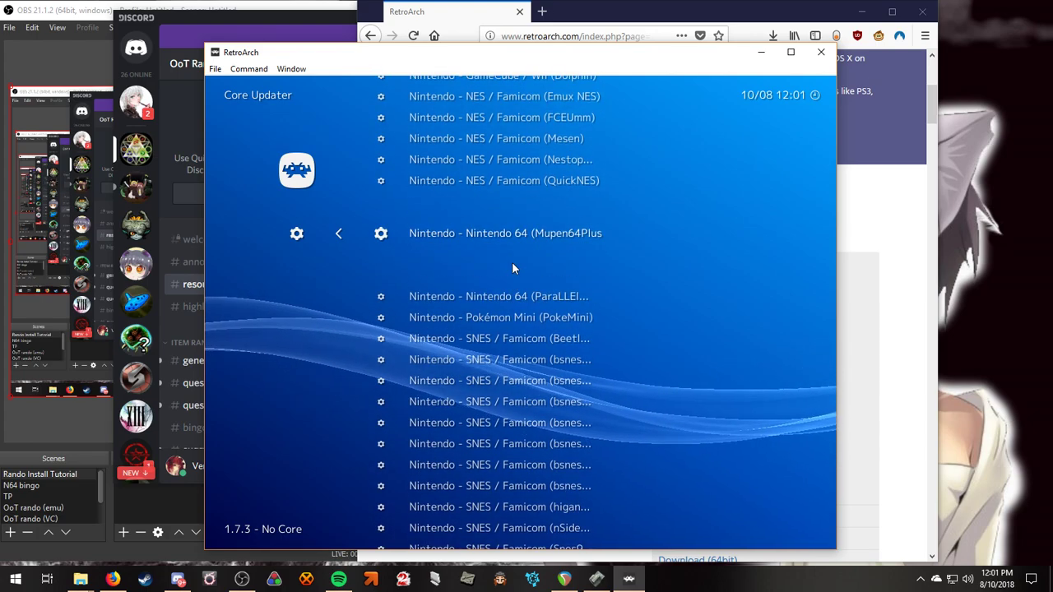
click(468, 237)
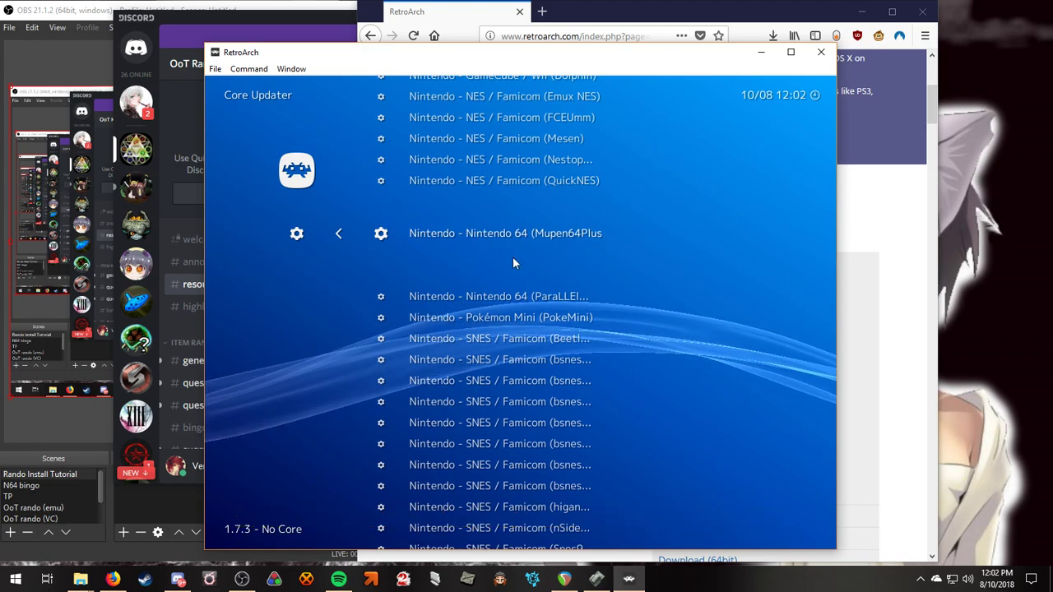
right_click(332, 171)
right_click(332, 170)
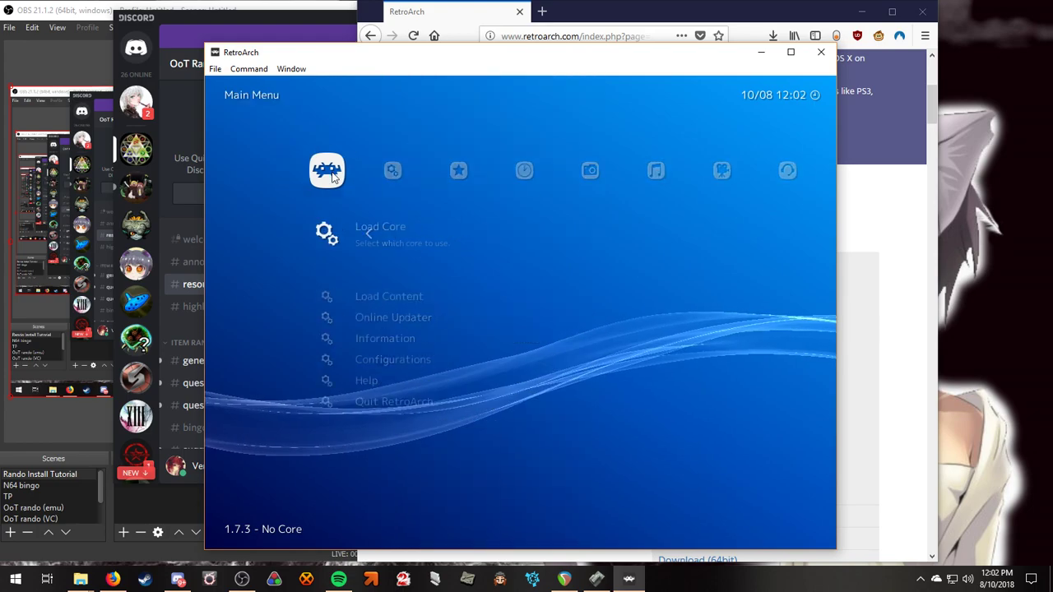
Load the Nintendo 64 Mupen64Plus core.
click(419, 251)
click(470, 234)
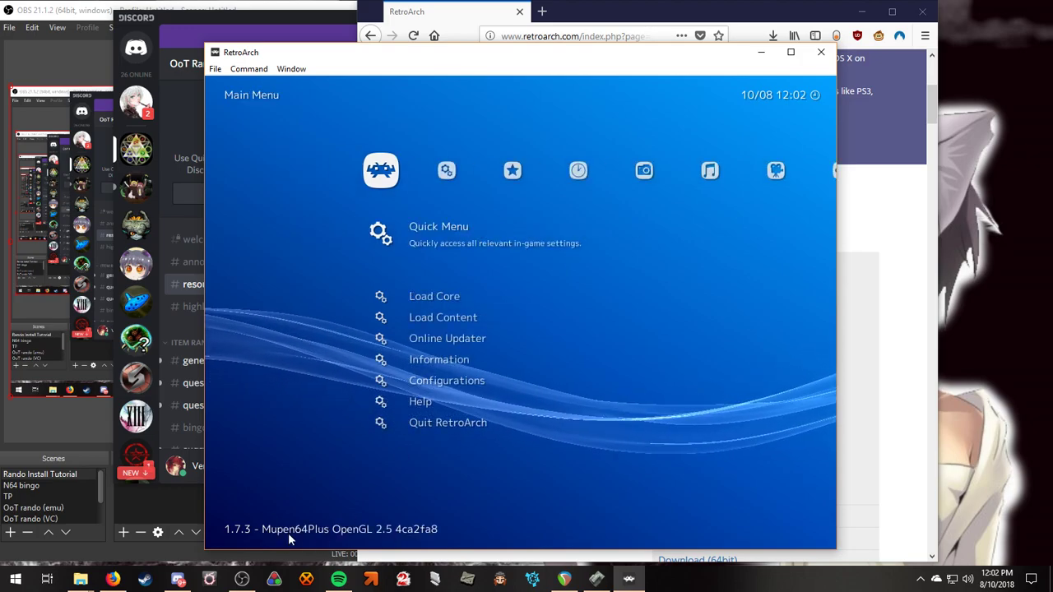
scroll(449, 296, down, 2)
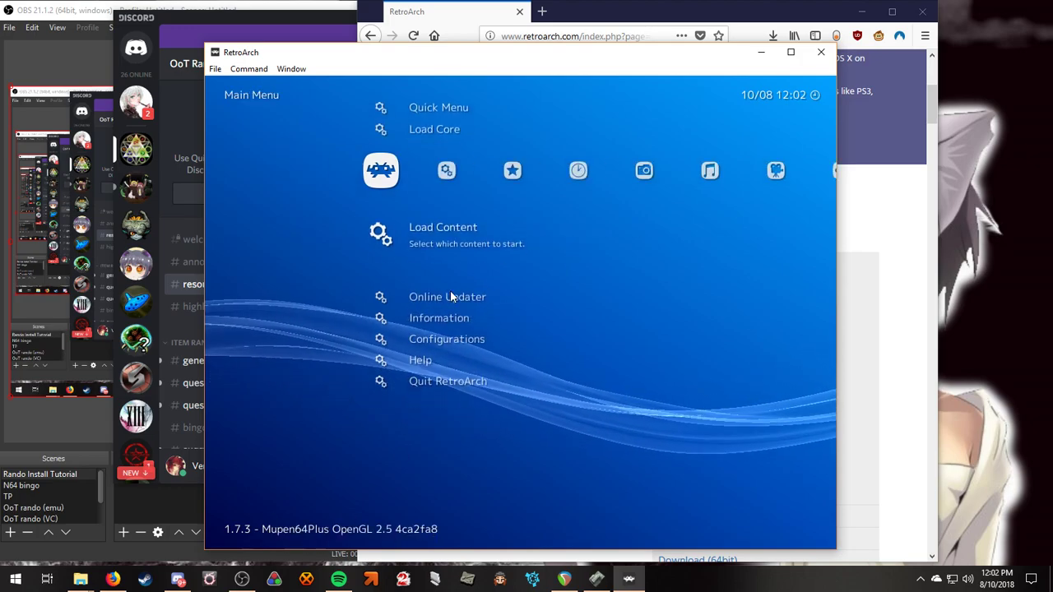
Load Content from D:\ > Documents > OoTRandomizer and boot the openforest seed ROM.
click(437, 234)
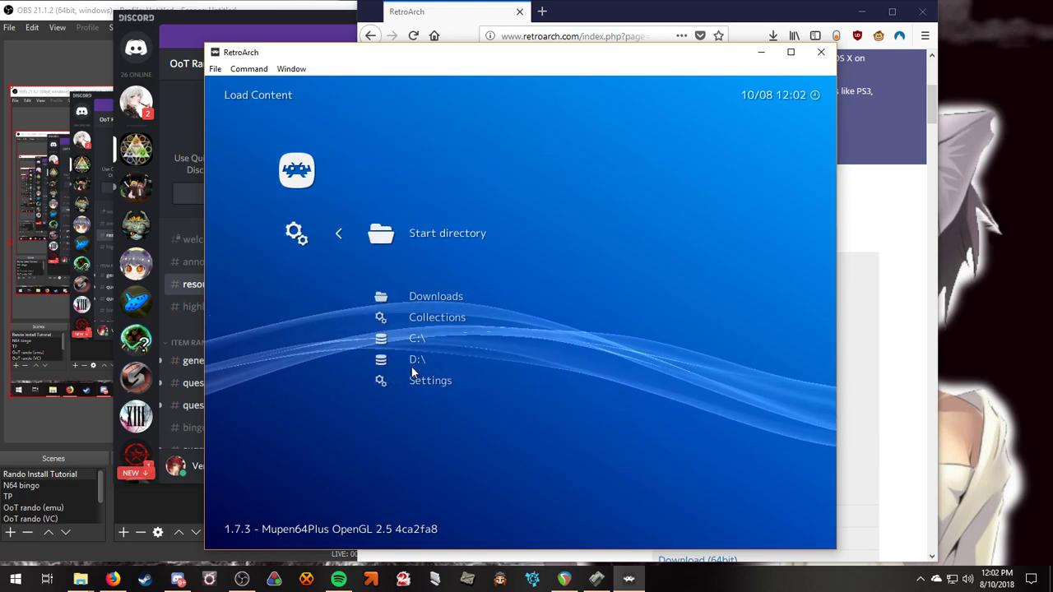
scroll(415, 341, down, 3)
scroll(415, 339, down, 2)
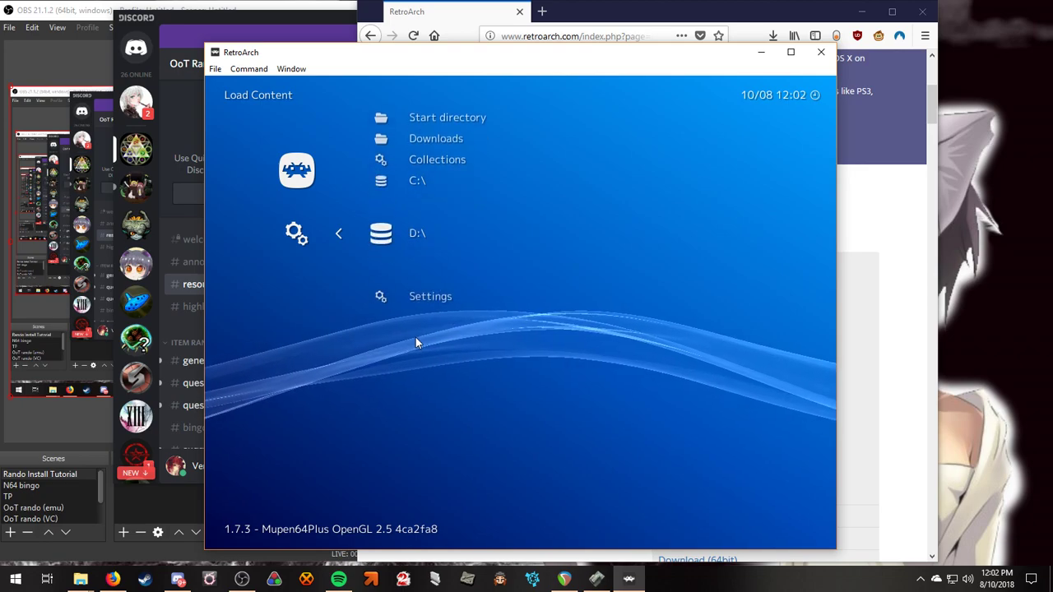
scroll(416, 337, up, 1)
click(426, 248)
scroll(450, 294, down, 5)
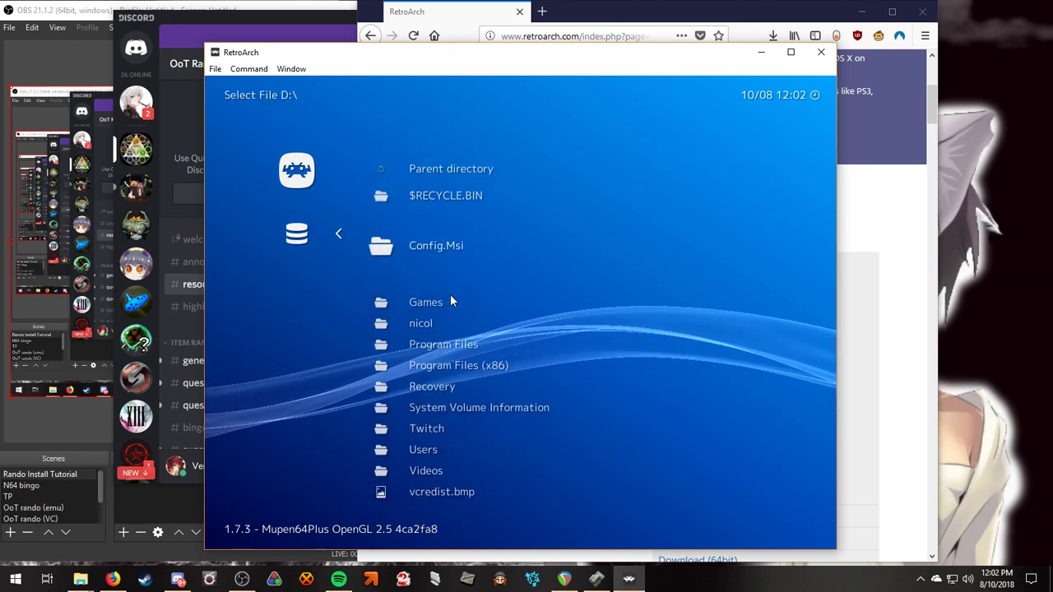
scroll(449, 293, up, 1)
scroll(451, 299, down, 2)
scroll(436, 271, up, 2)
click(428, 250)
scroll(442, 297, down, 1)
click(451, 289)
scroll(423, 328, down, 6)
scroll(469, 341, down, 9)
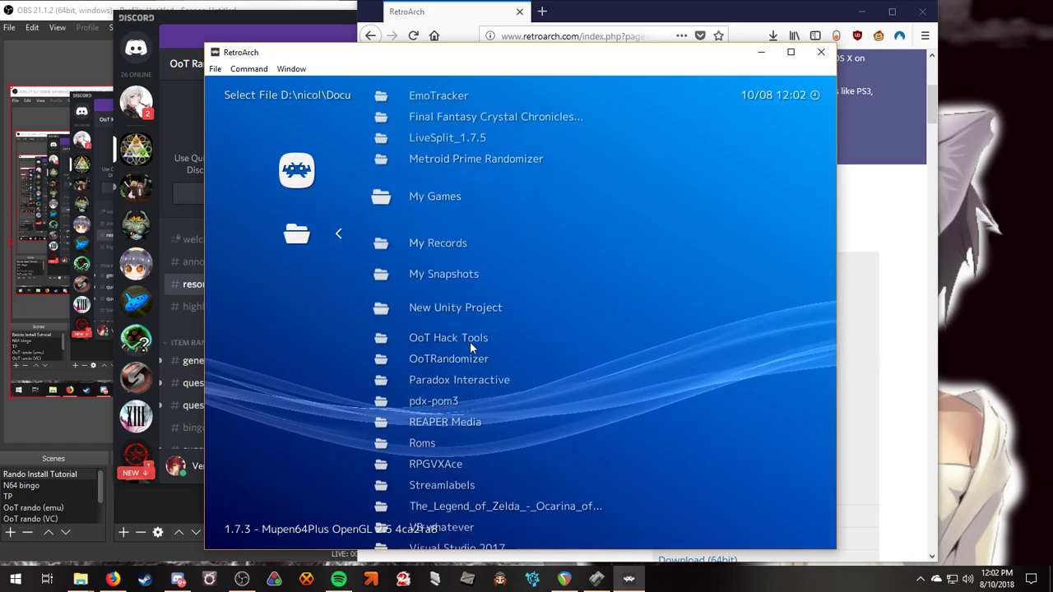
scroll(494, 345, up, 2)
scroll(487, 326, down, 1)
click(447, 240)
scroll(451, 251, down, 3)
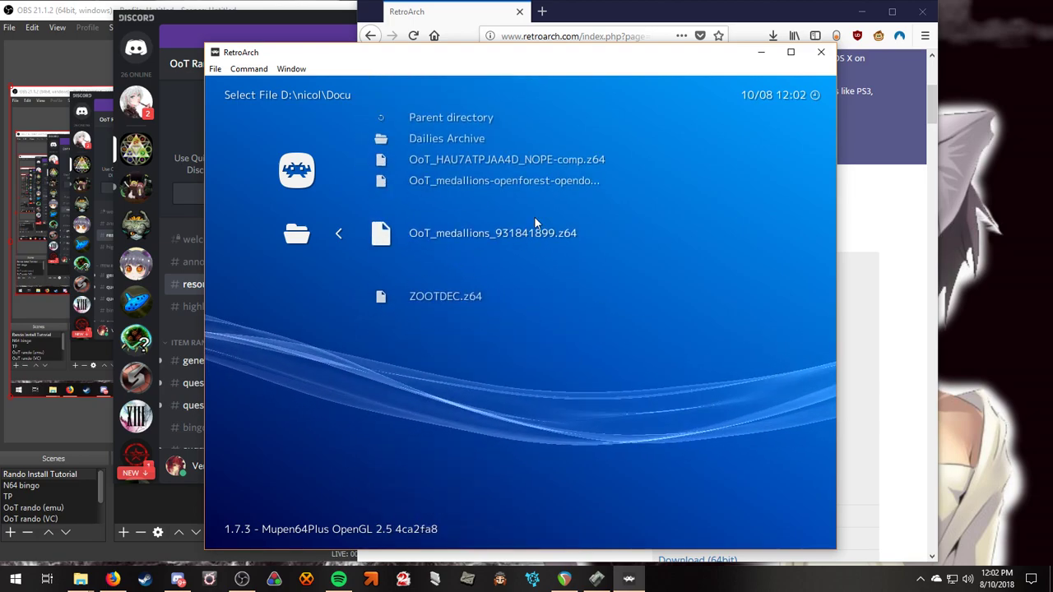
scroll(496, 254, up, 1)
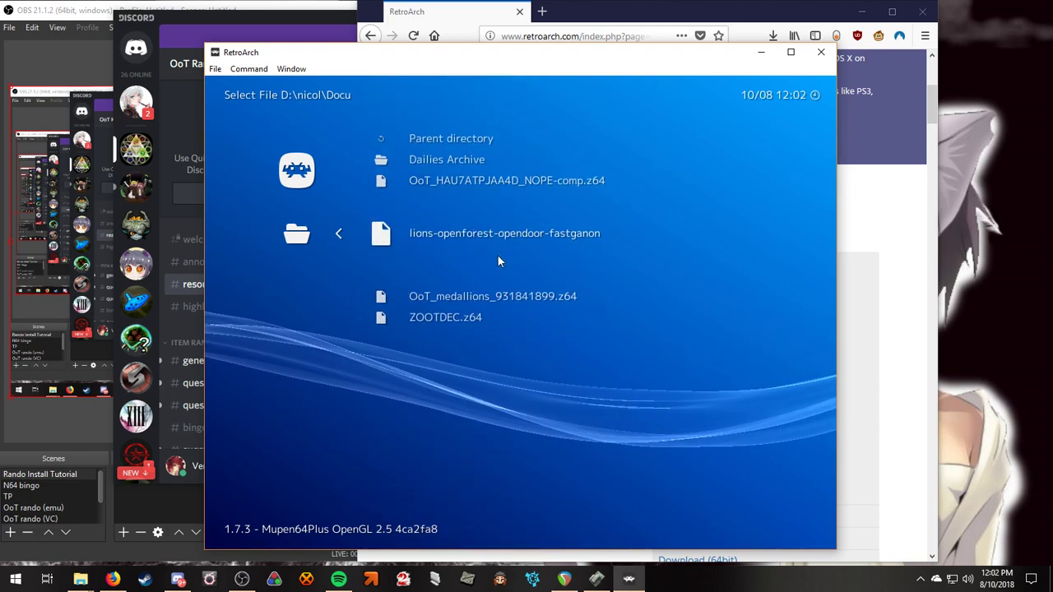
click(580, 243)
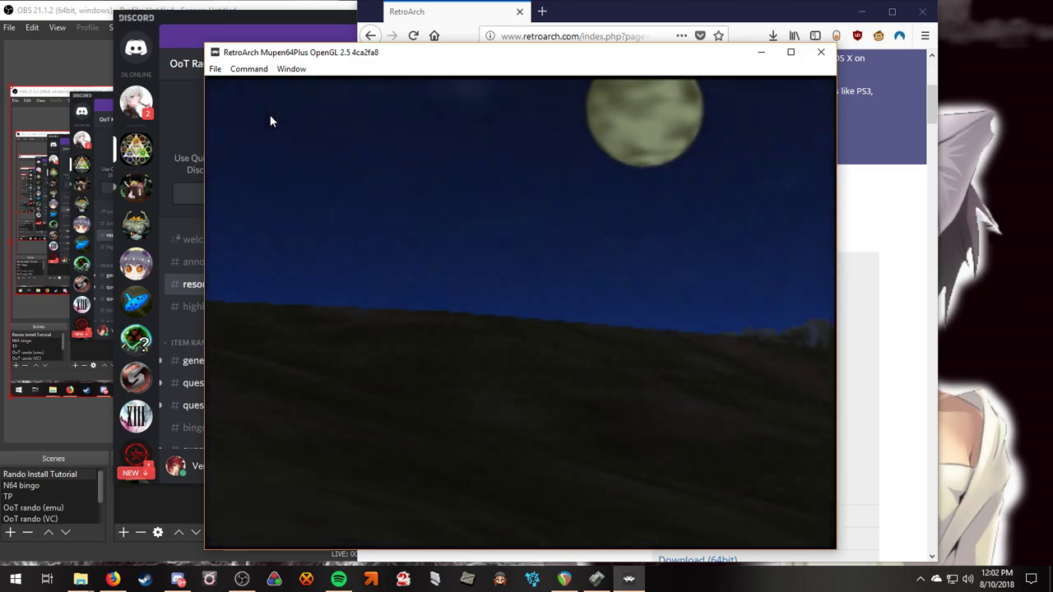
Bring up RetroArch's menu over the running game and move to the Settings category.
key(F1)
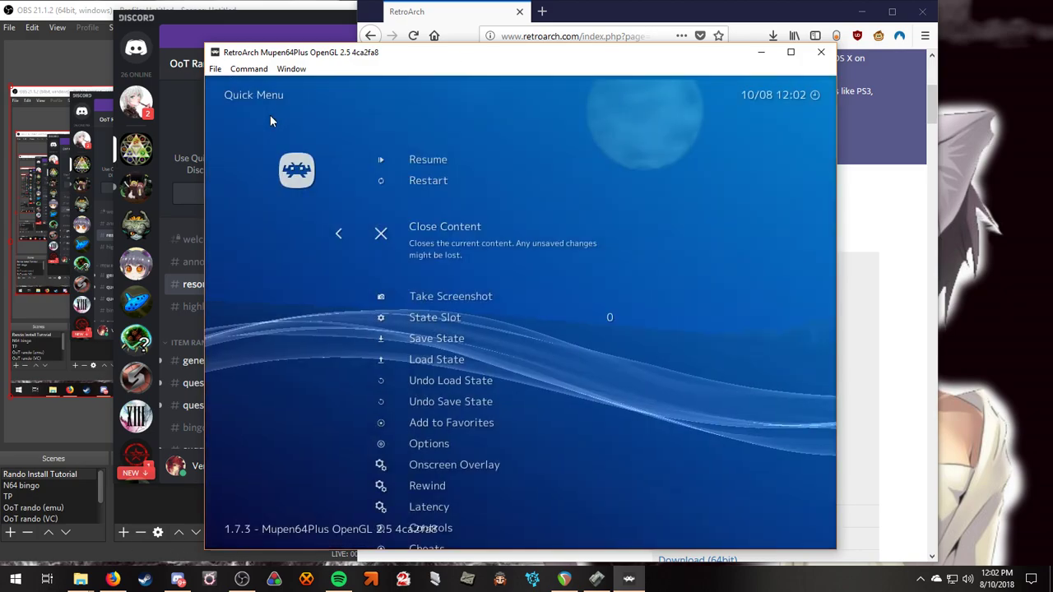
right_click(494, 244)
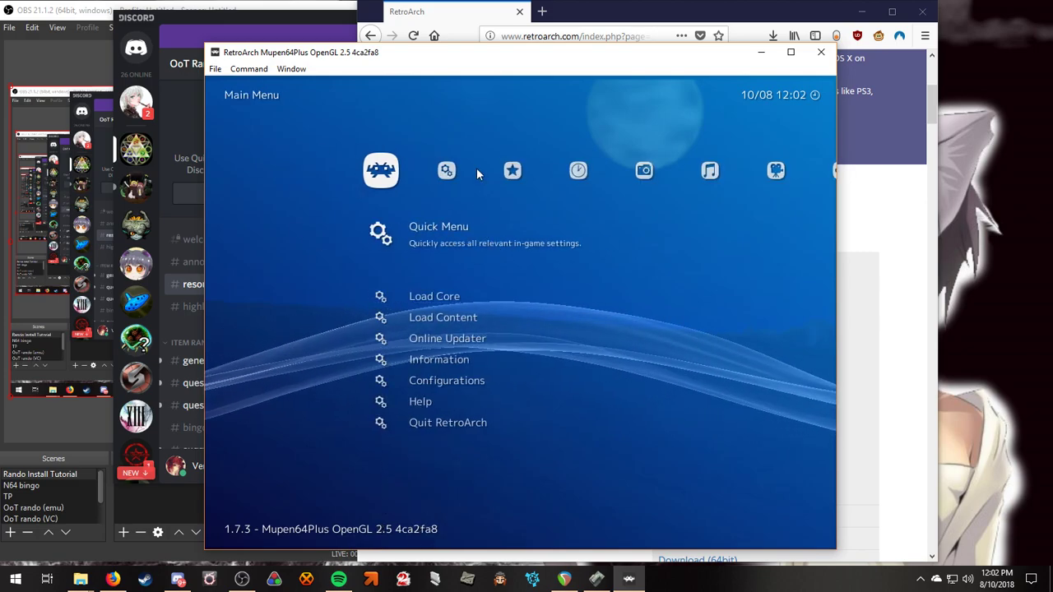
key(Right)
scroll(425, 276, down, 4)
scroll(425, 275, up, 3)
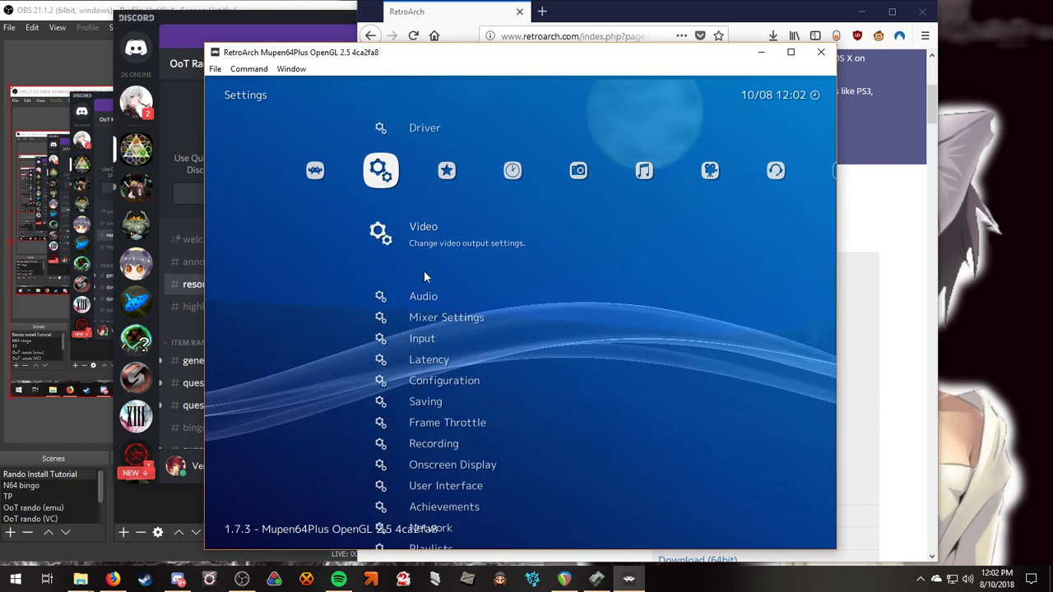
scroll(453, 263, down, 1)
scroll(445, 263, down, 1)
scroll(425, 282, up, 3)
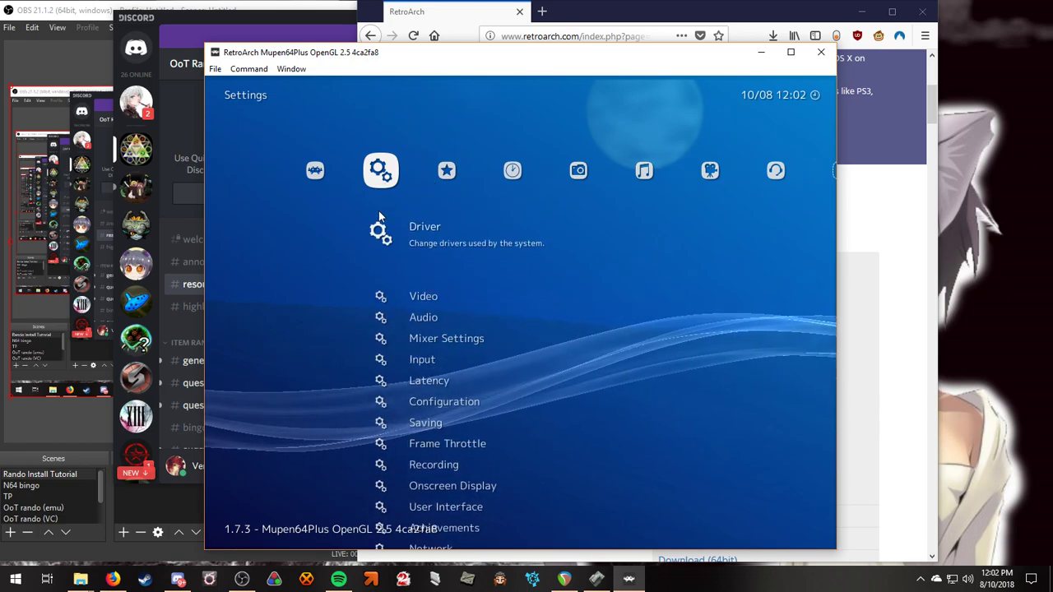
key(Left)
key(Right)
scroll(405, 244, down, 4)
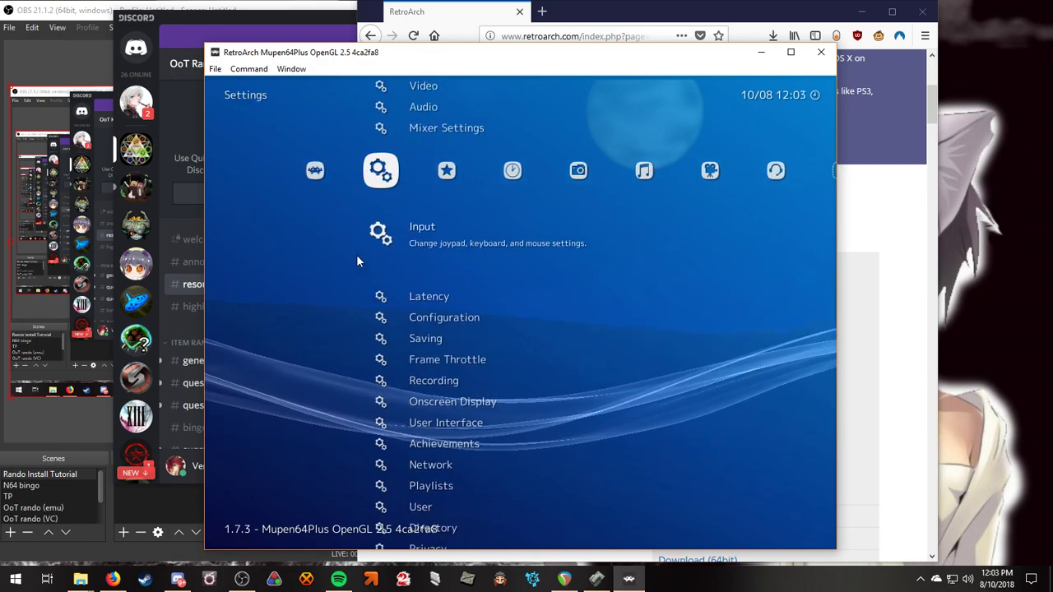
Look through the Input hotkey binds, then back out to the Settings list.
click(393, 244)
scroll(456, 290, down, 7)
click(439, 240)
scroll(503, 333, down, 13)
scroll(500, 327, down, 11)
scroll(496, 321, up, 3)
right_click(496, 321)
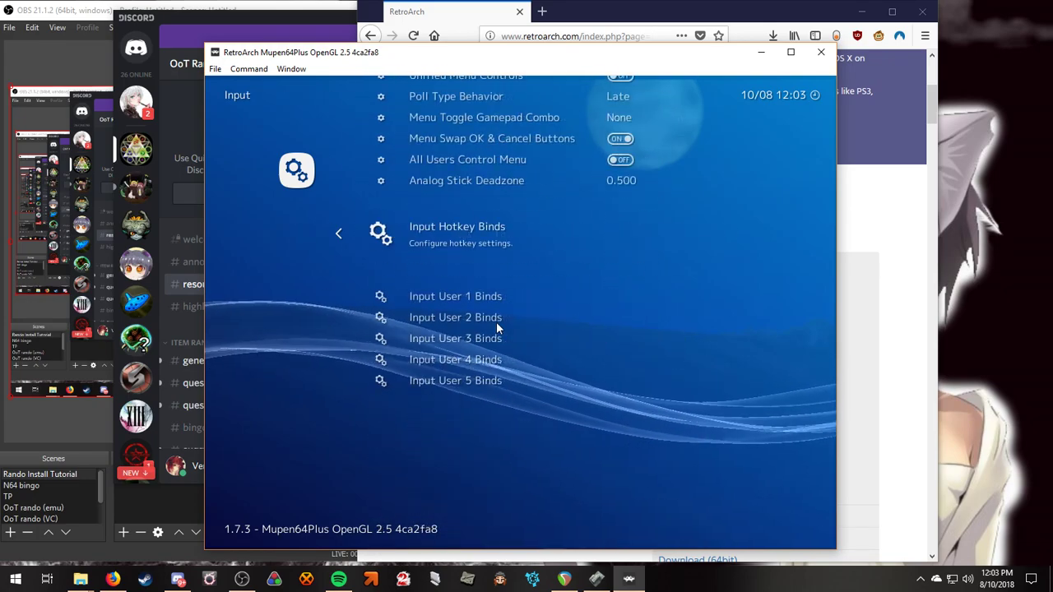
scroll(481, 280, up, 2)
scroll(481, 282, down, 6)
scroll(481, 282, up, 11)
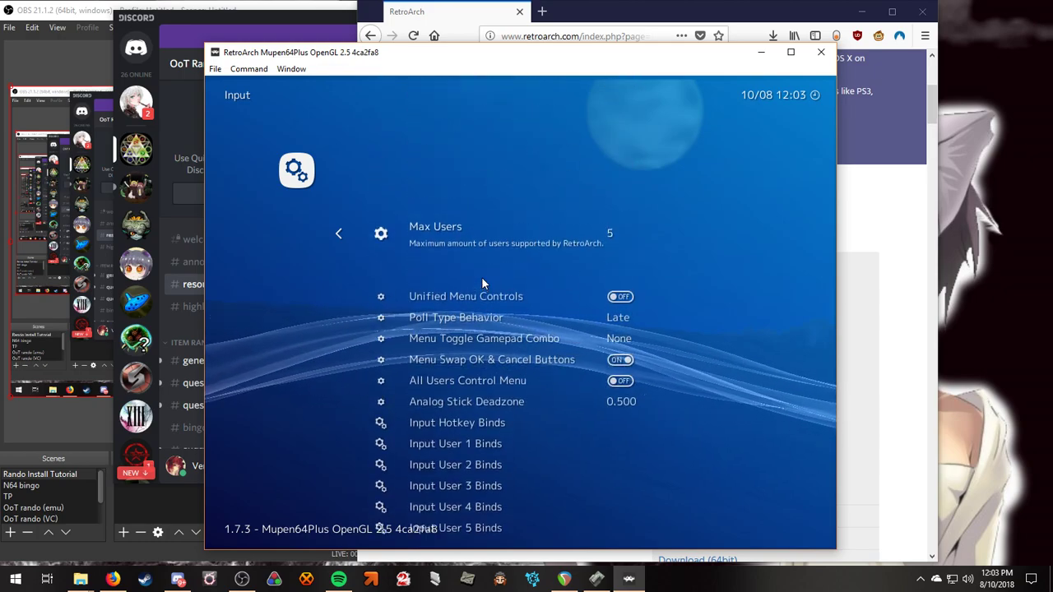
right_click(482, 278)
scroll(444, 240, up, 3)
Browse the Video settings and return to the Settings list.
click(437, 238)
scroll(467, 337, down, 2)
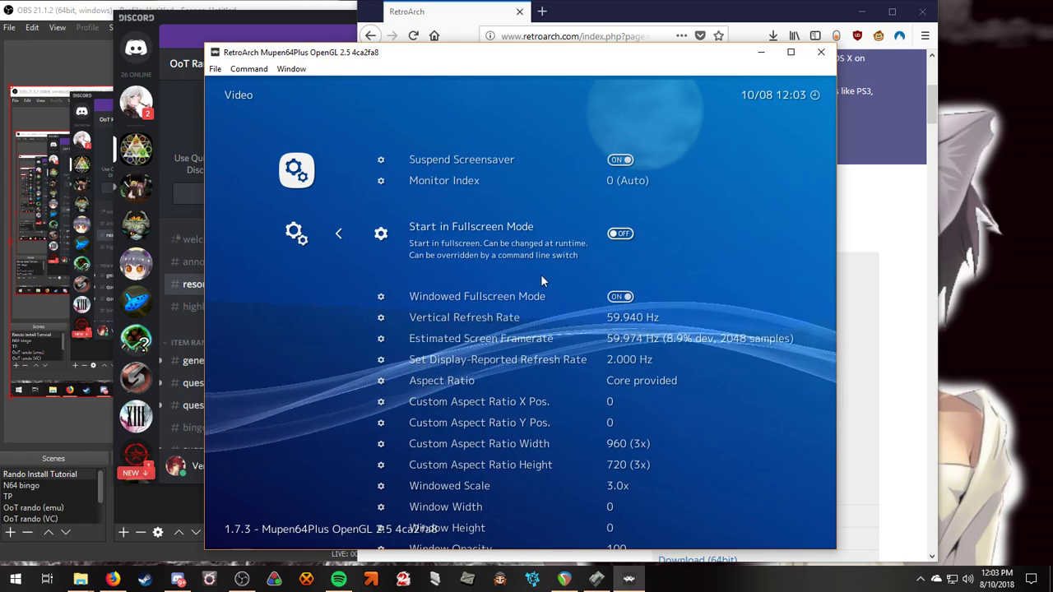
scroll(541, 274, down, 1)
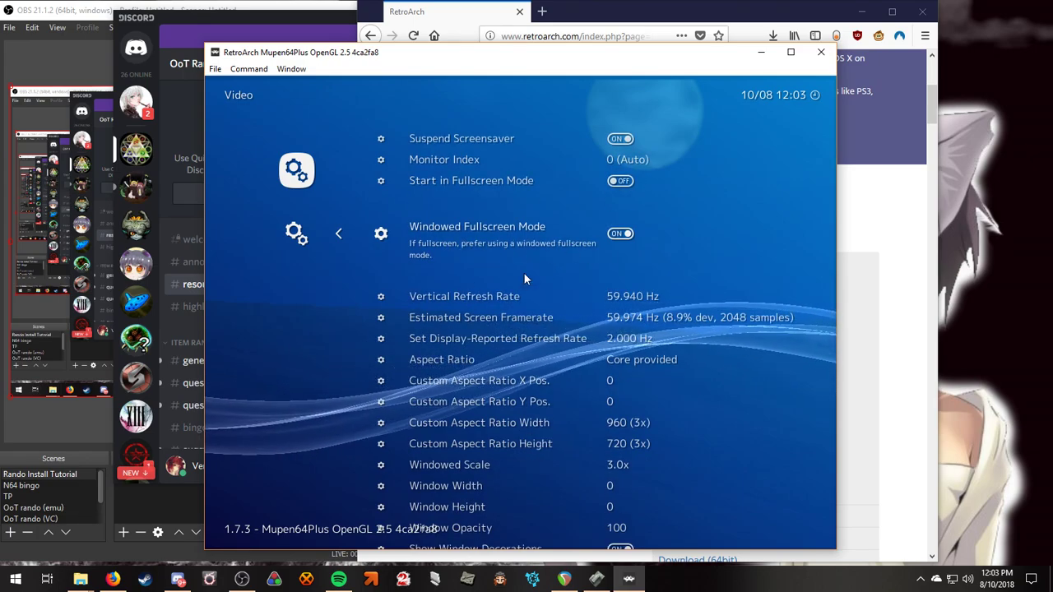
right_click(526, 275)
scroll(433, 304, down, 3)
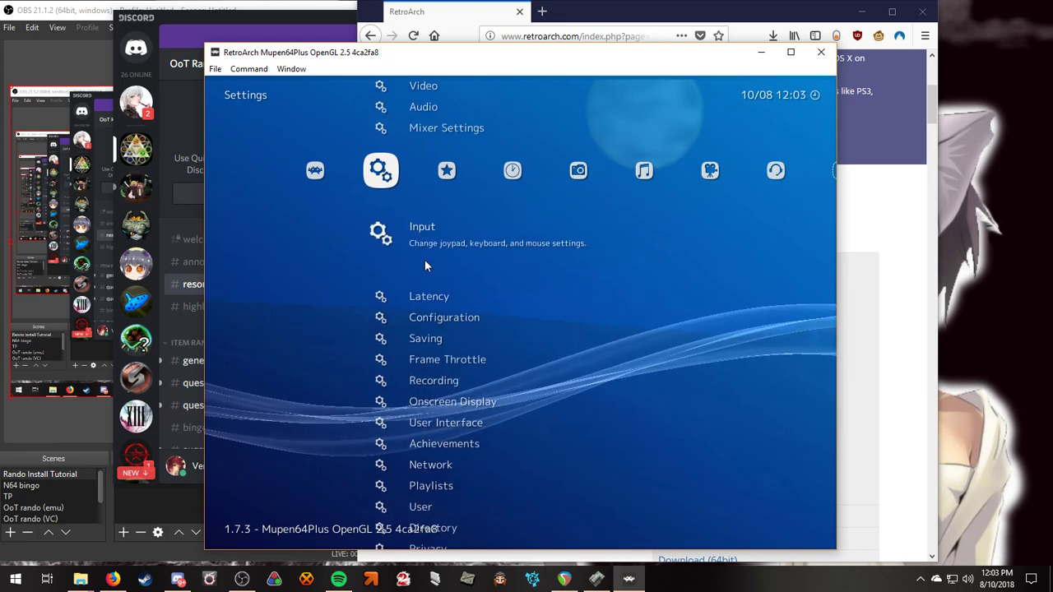
Review Input User 1 Binds for player one, then back out to Settings.
click(424, 265)
scroll(491, 324, down, 8)
click(463, 237)
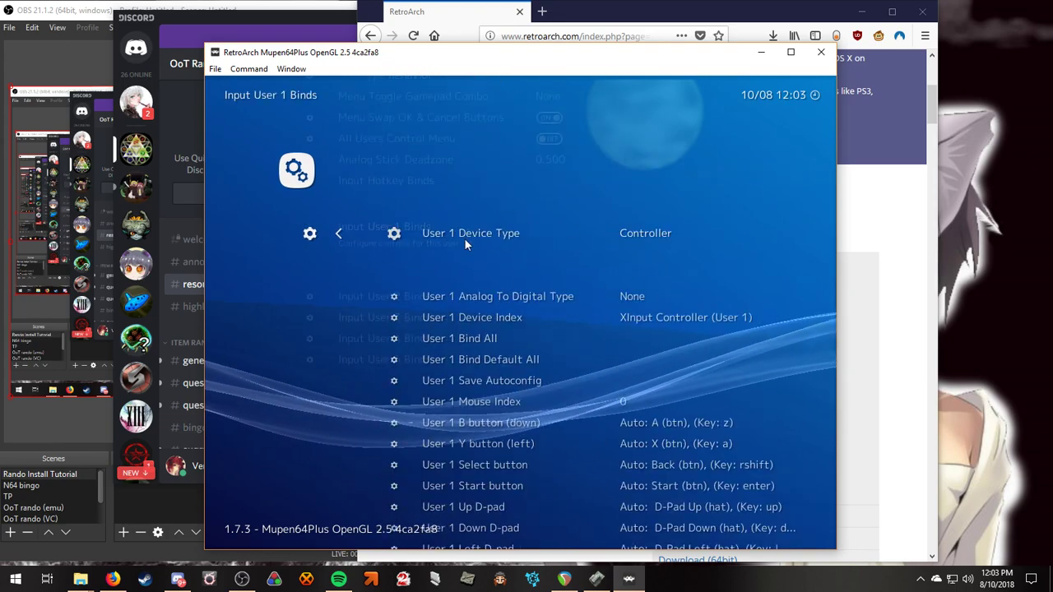
scroll(592, 309, down, 8)
scroll(592, 312, up, 7)
right_click(591, 322)
right_click(590, 322)
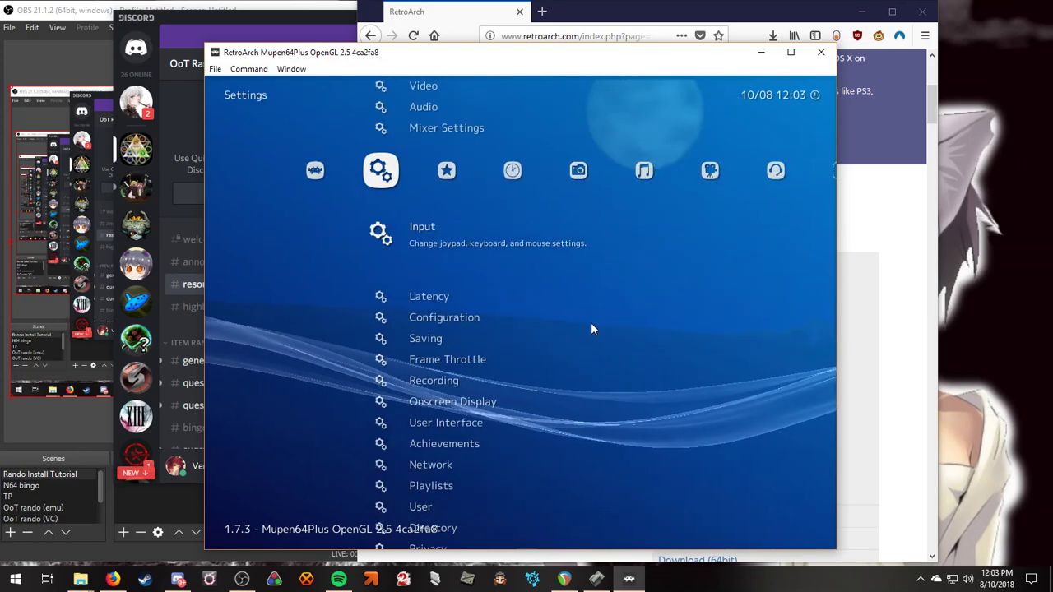
scroll(519, 305, up, 6)
scroll(520, 316, down, 2)
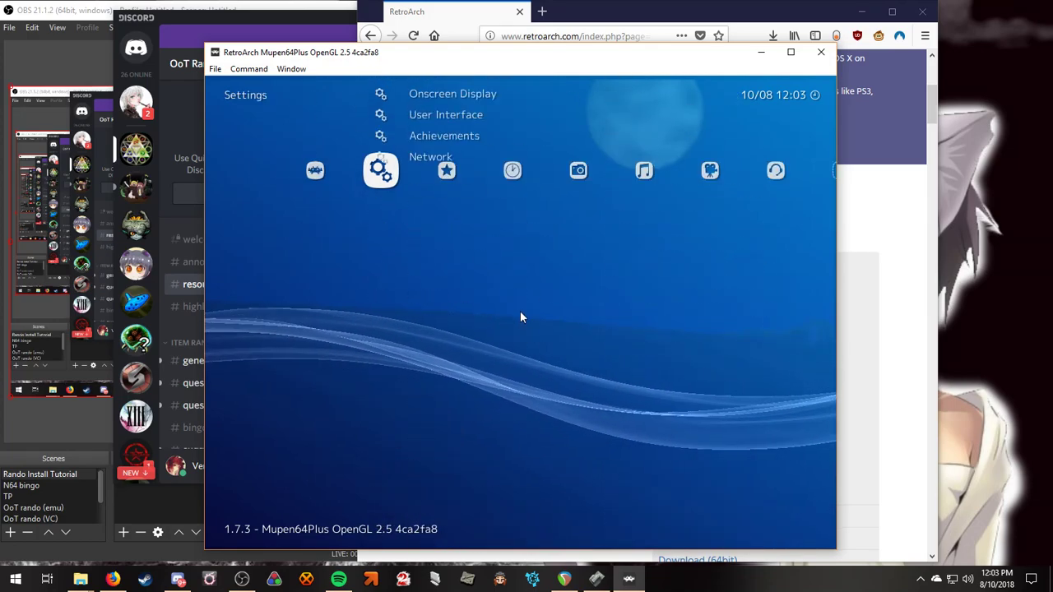
Close the RetroArch emulator and the Firefox window showing the RetroArch download page.
click(819, 52)
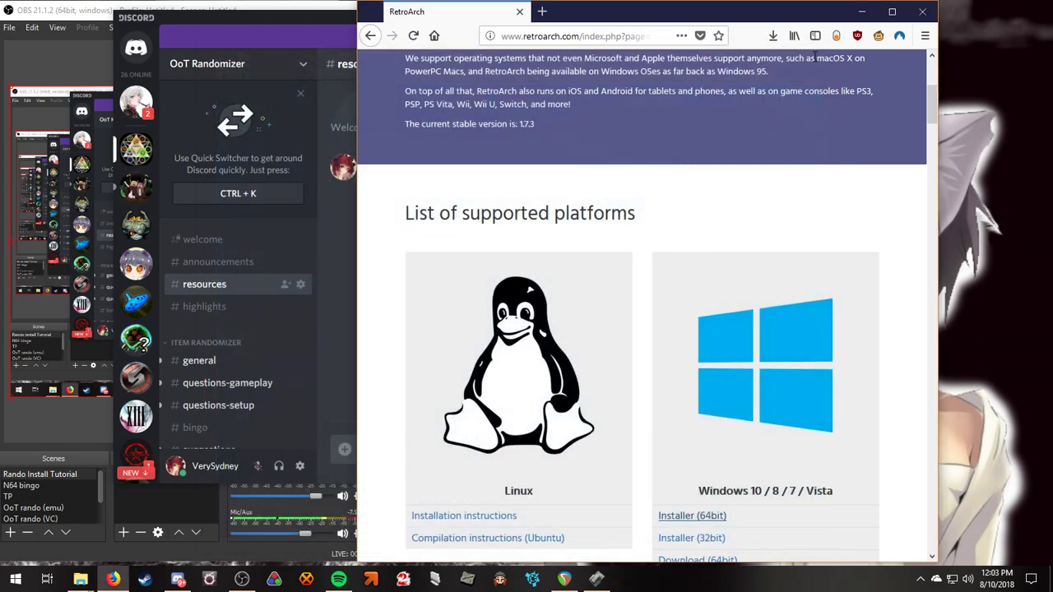
click(519, 14)
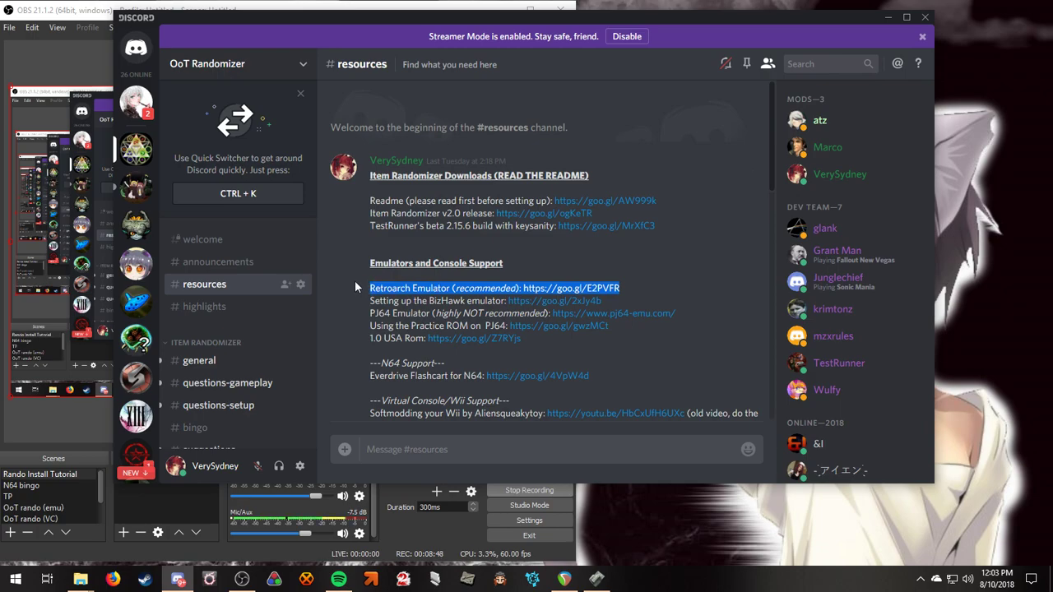
scroll(354, 284, down, 3)
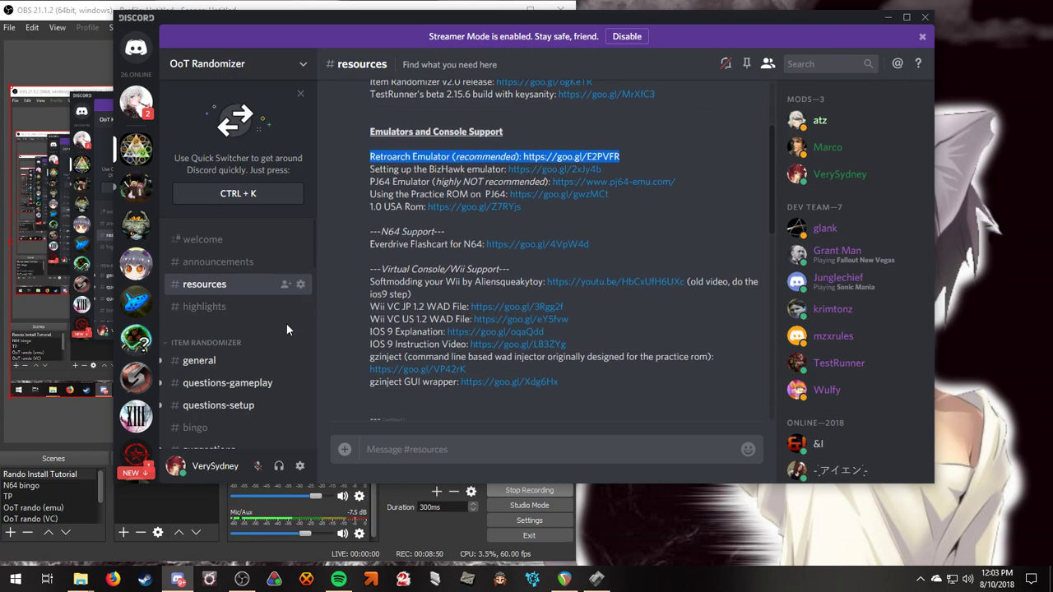
scroll(246, 320, down, 2)
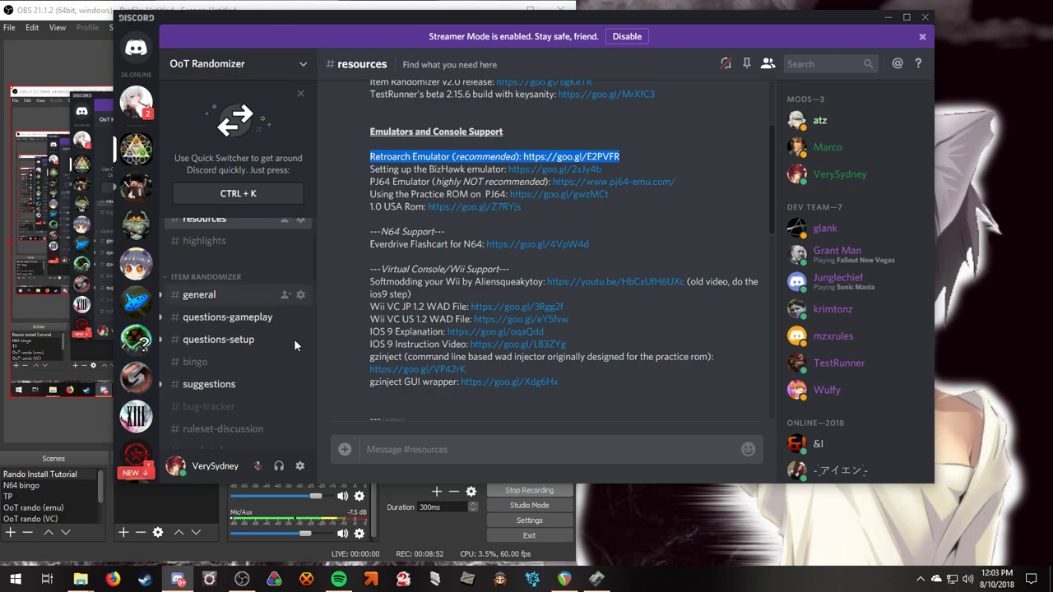
scroll(238, 321, down, 2)
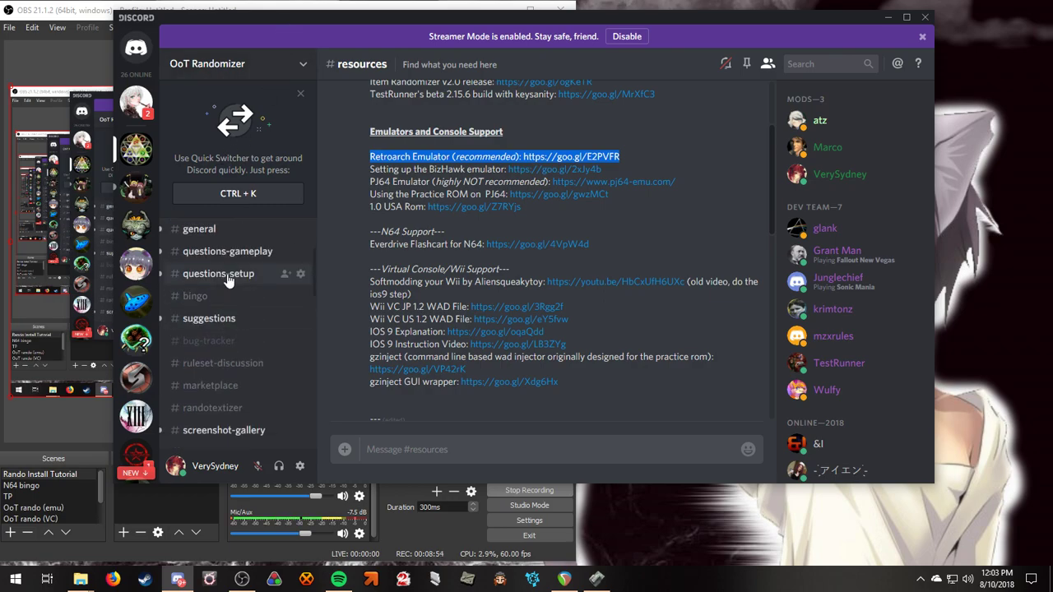
Look at #questions-setup and #announcements, then return to the #resources channel.
click(230, 280)
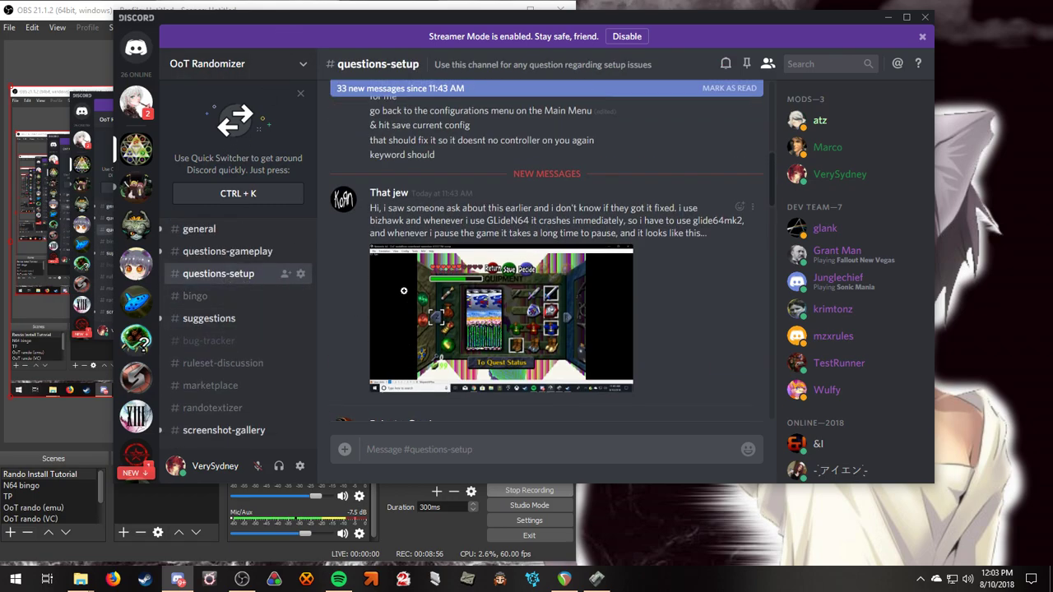
scroll(238, 254, up, 3)
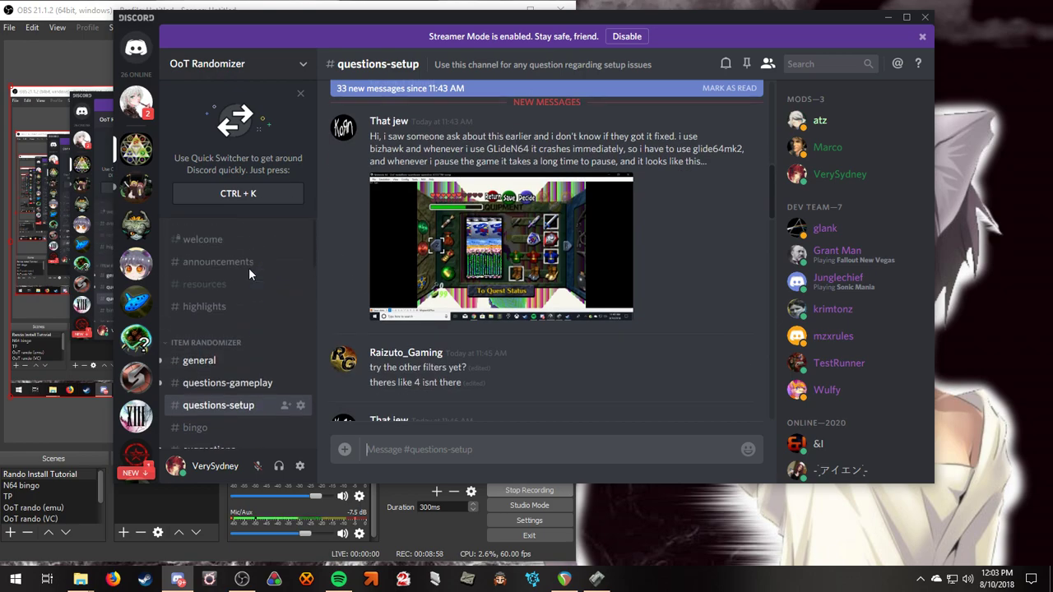
click(231, 263)
click(239, 283)
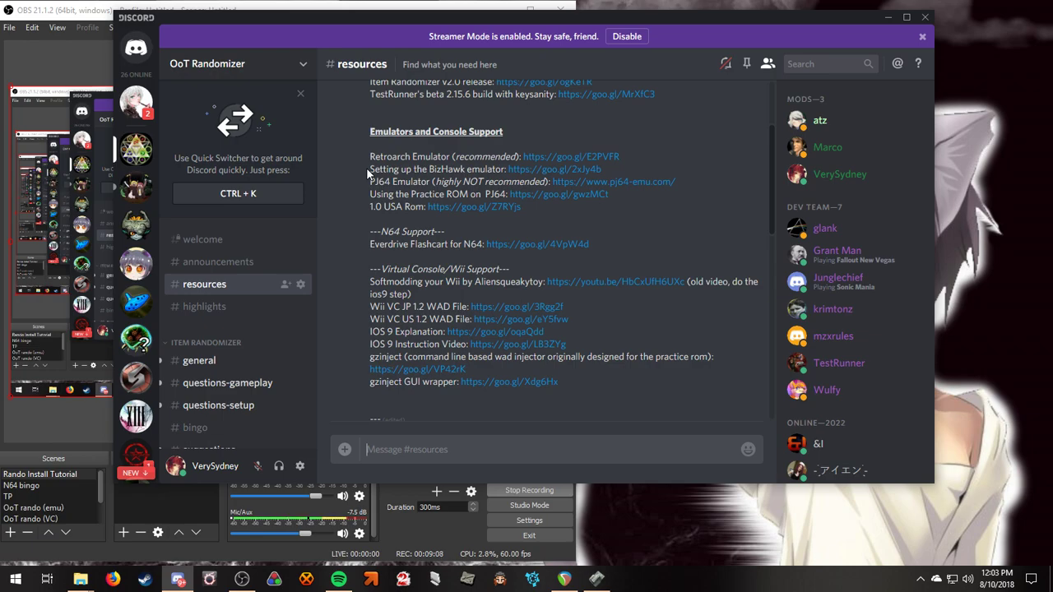
drag(367, 169, 522, 172)
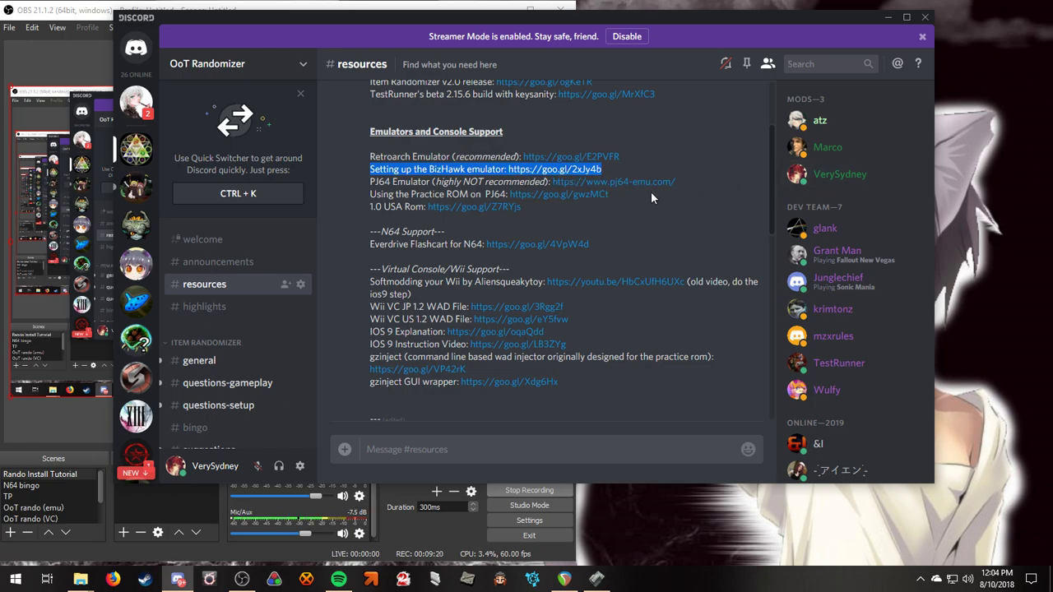
click(676, 239)
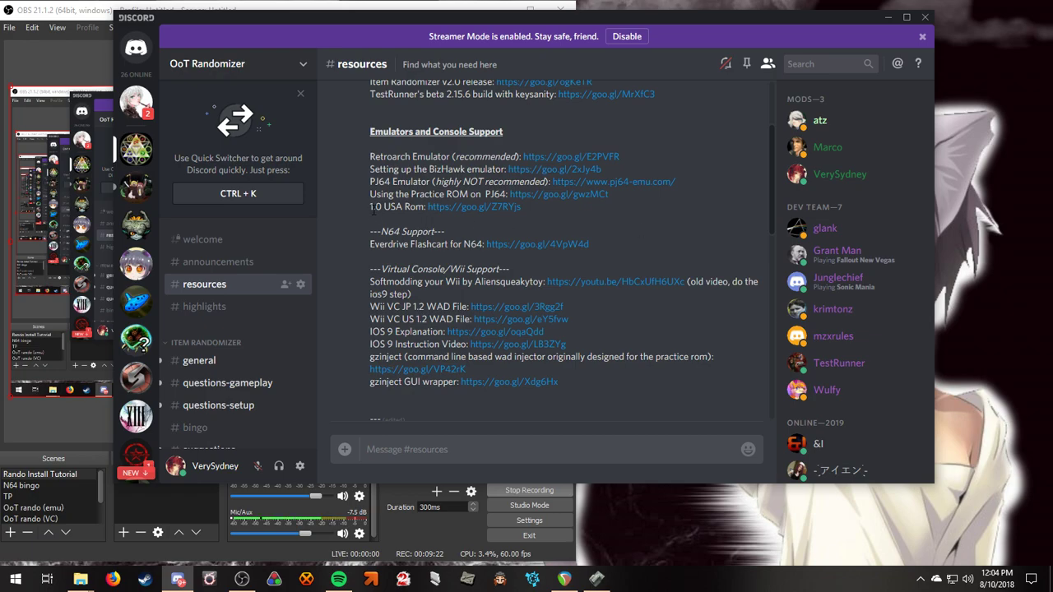
drag(366, 180, 682, 181)
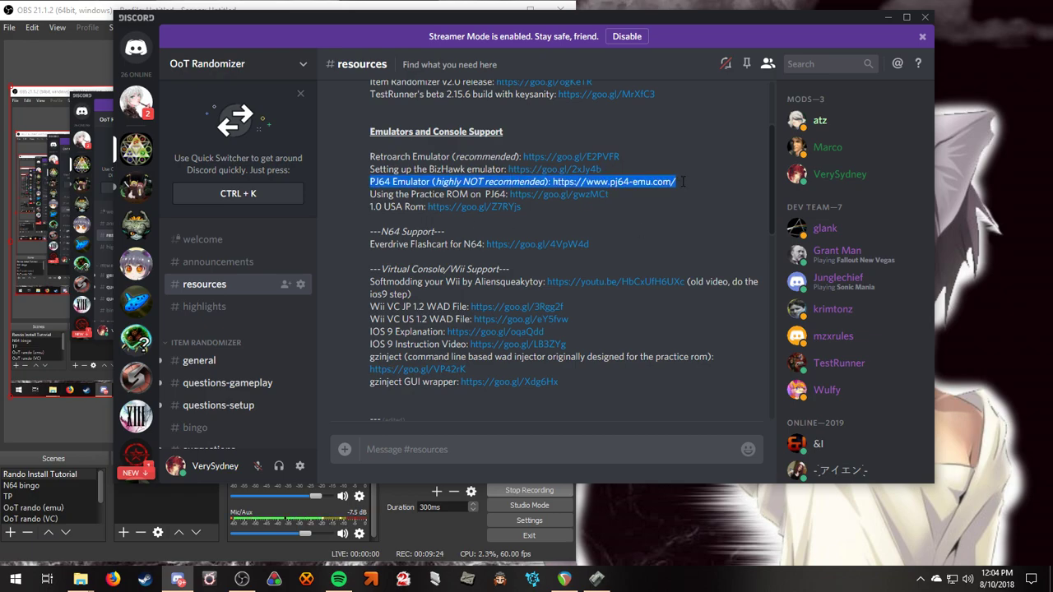
click(615, 216)
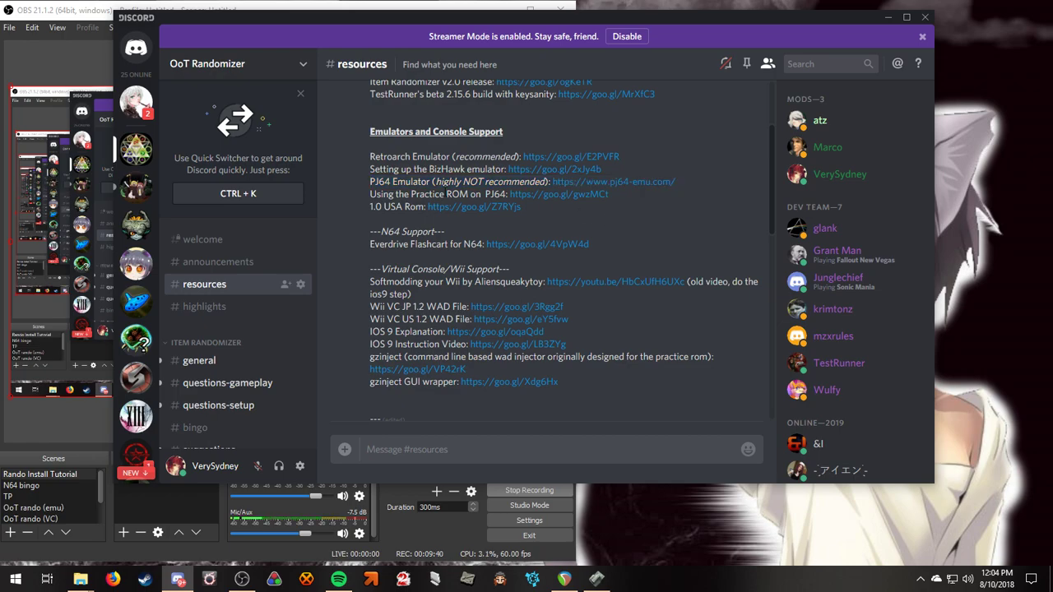
drag(370, 194, 589, 201)
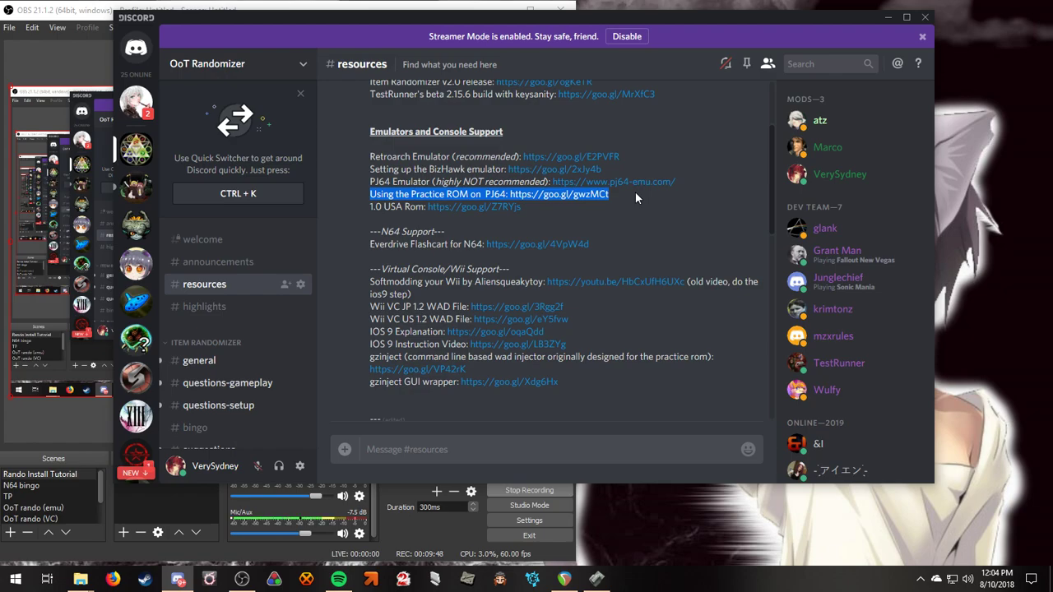
click(660, 216)
scroll(648, 230, down, 2)
scroll(632, 235, up, 2)
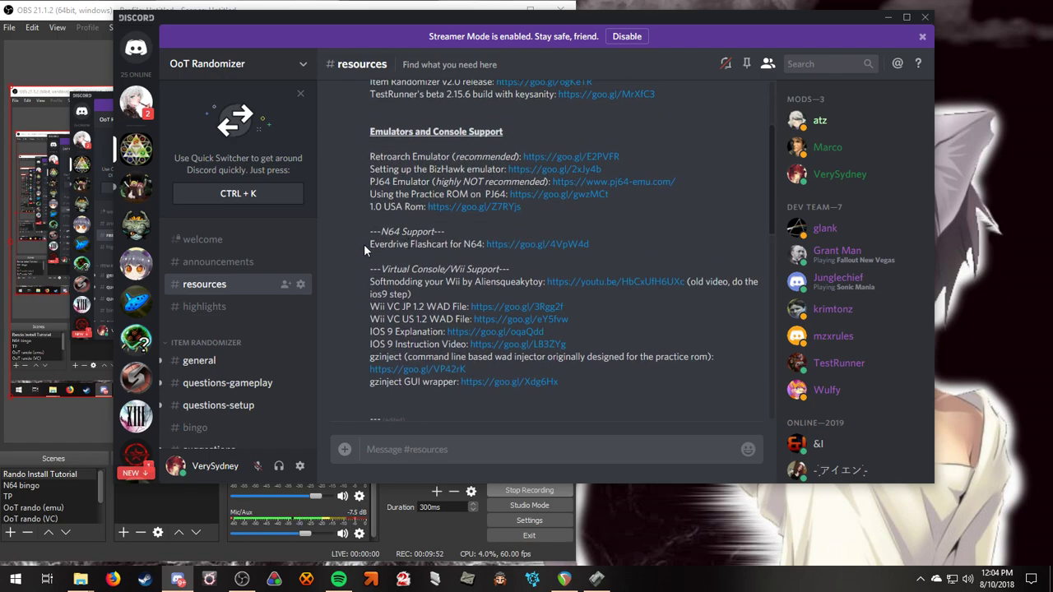
drag(365, 245, 600, 243)
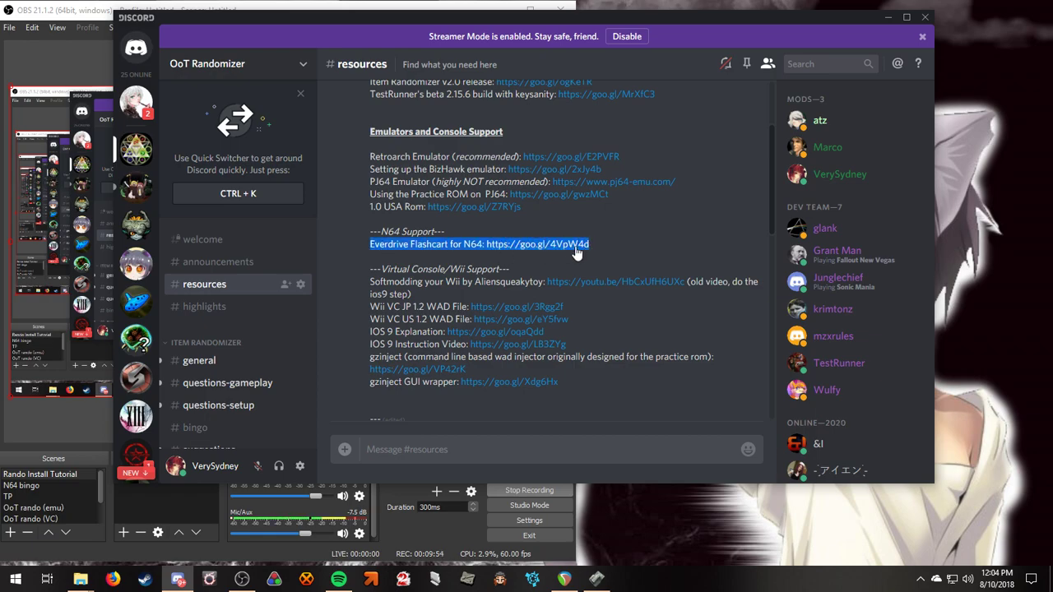
click(566, 248)
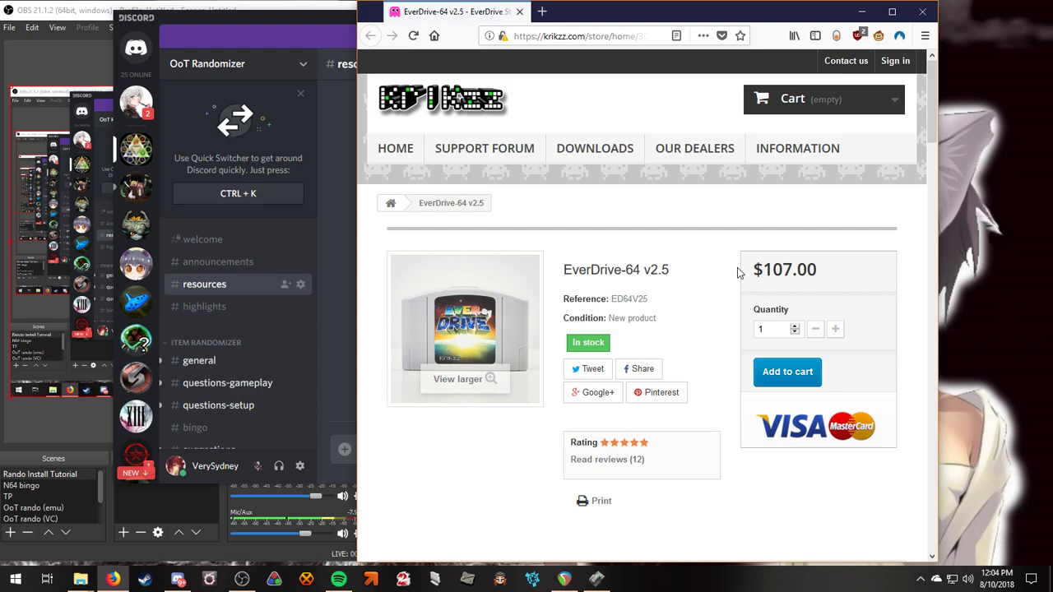
scroll(715, 231, down, 1)
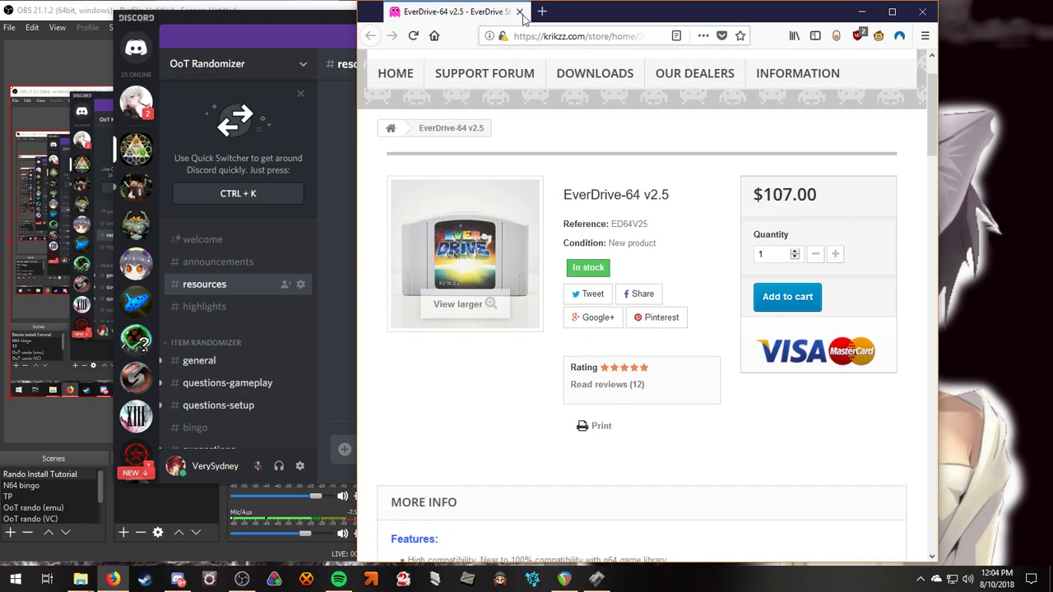
click(519, 12)
scroll(630, 236, down, 3)
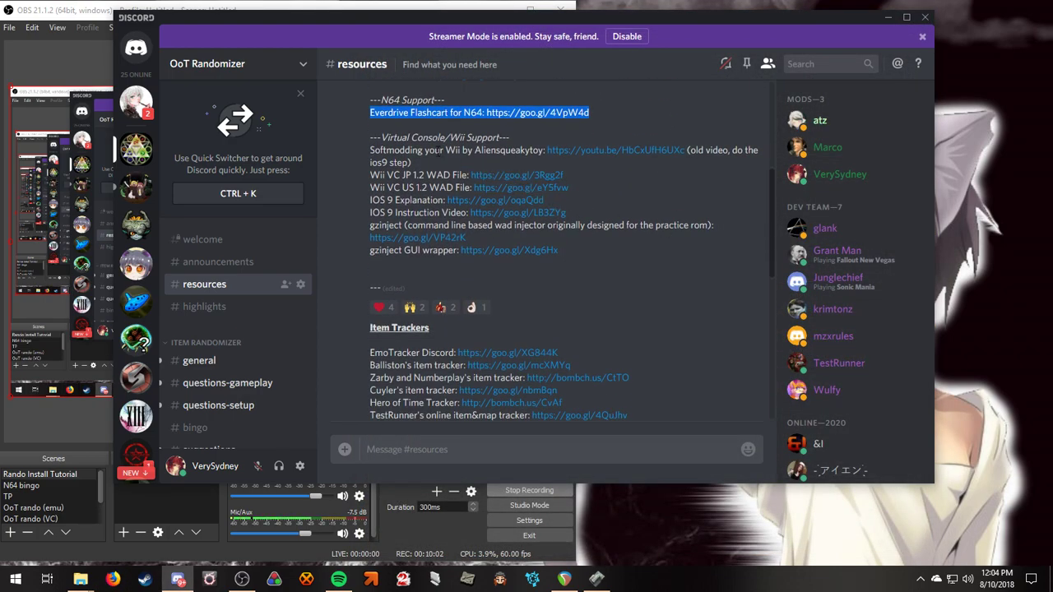
scroll(369, 141, up, 2)
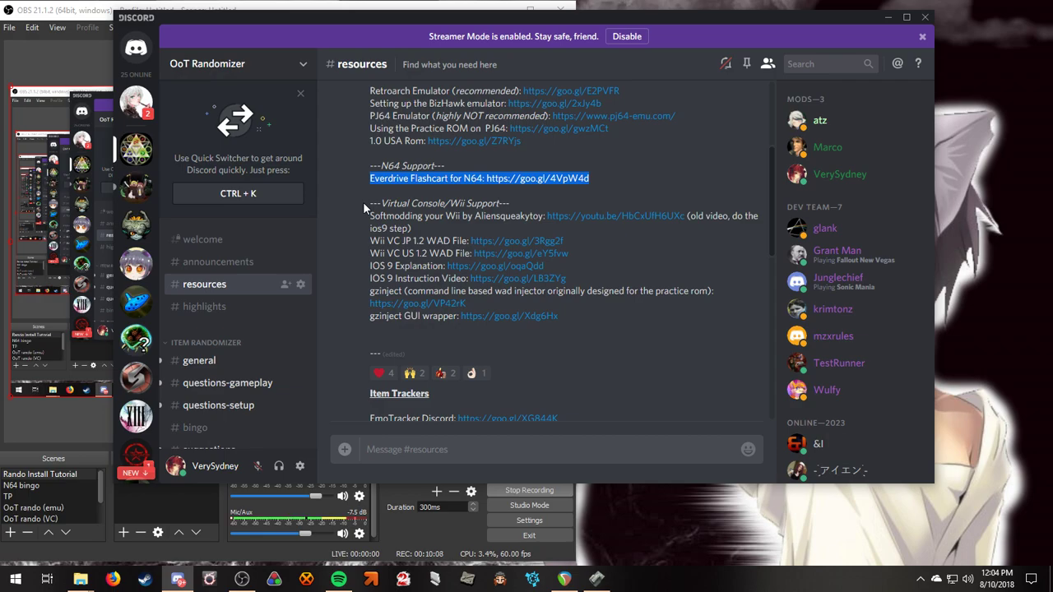
drag(362, 212, 543, 217)
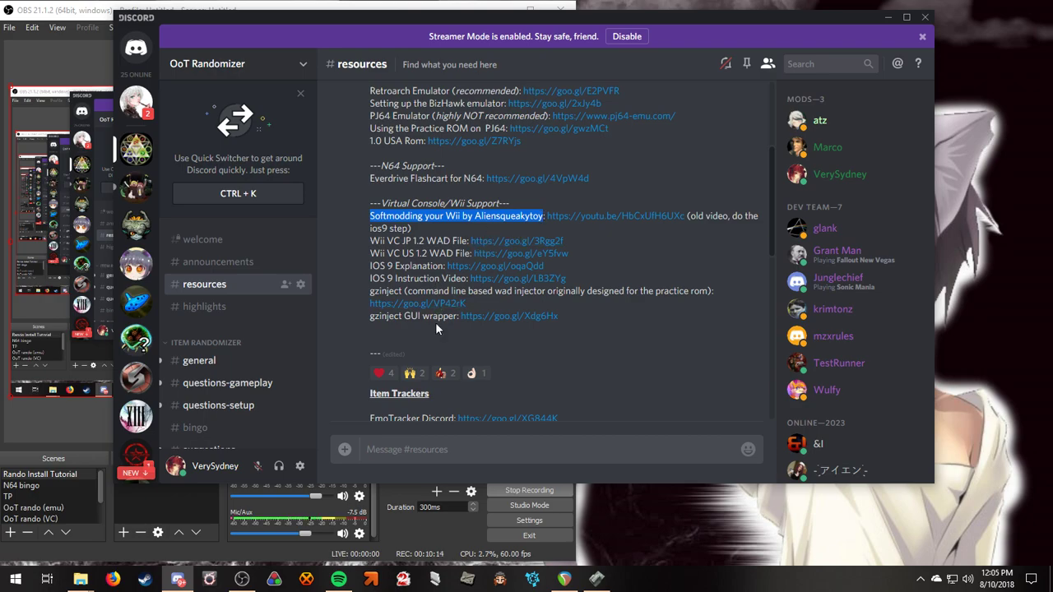
drag(362, 217, 589, 335)
click(635, 349)
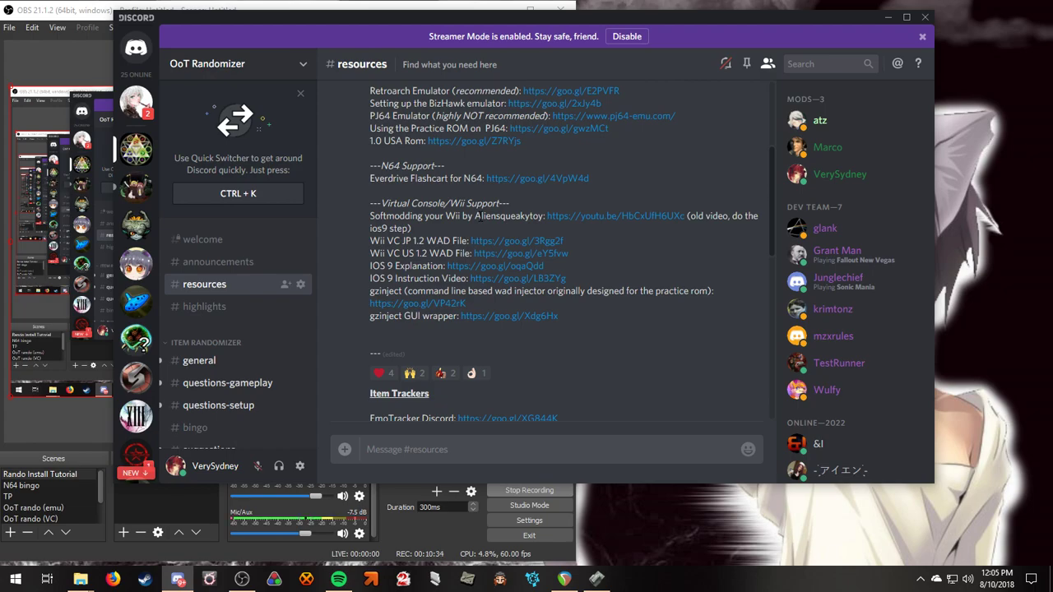
scroll(478, 218, down, 3)
scroll(453, 311, up, 5)
scroll(454, 310, down, 6)
scroll(494, 302, up, 2)
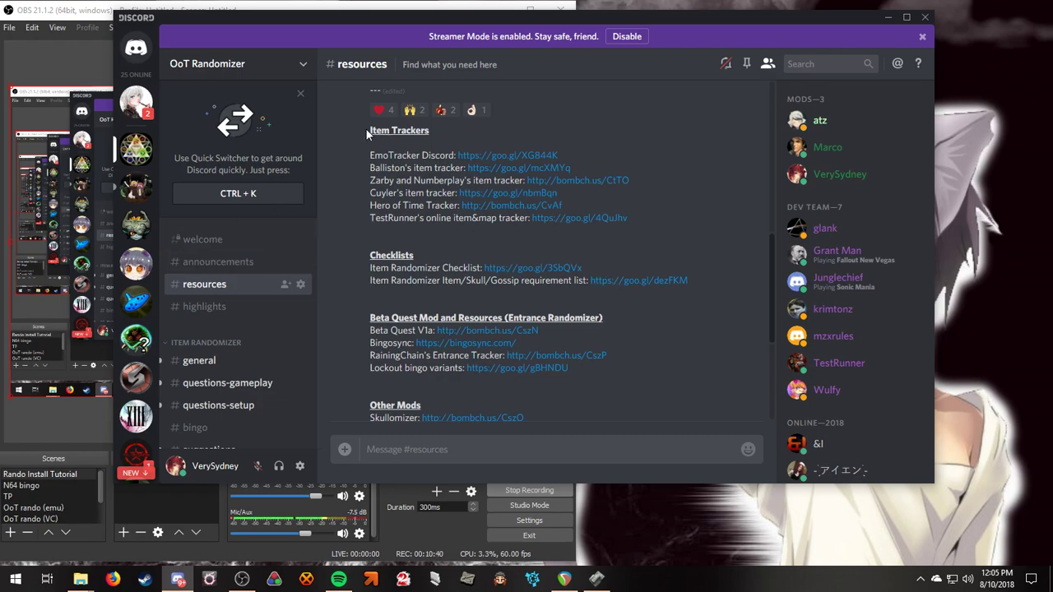
scroll(436, 243, down, 2)
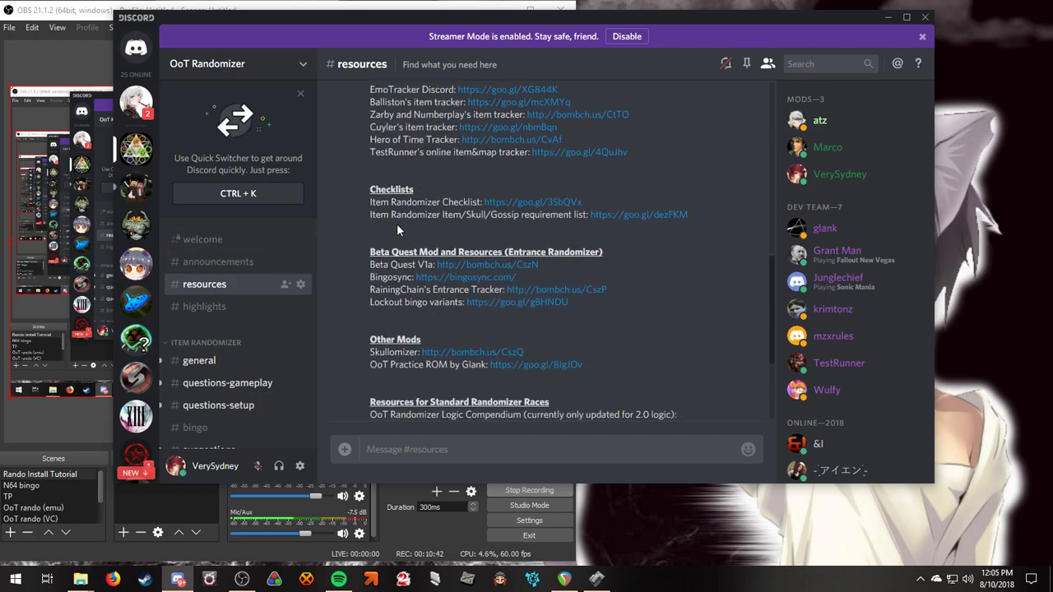
scroll(436, 251, down, 4)
scroll(437, 306, up, 10)
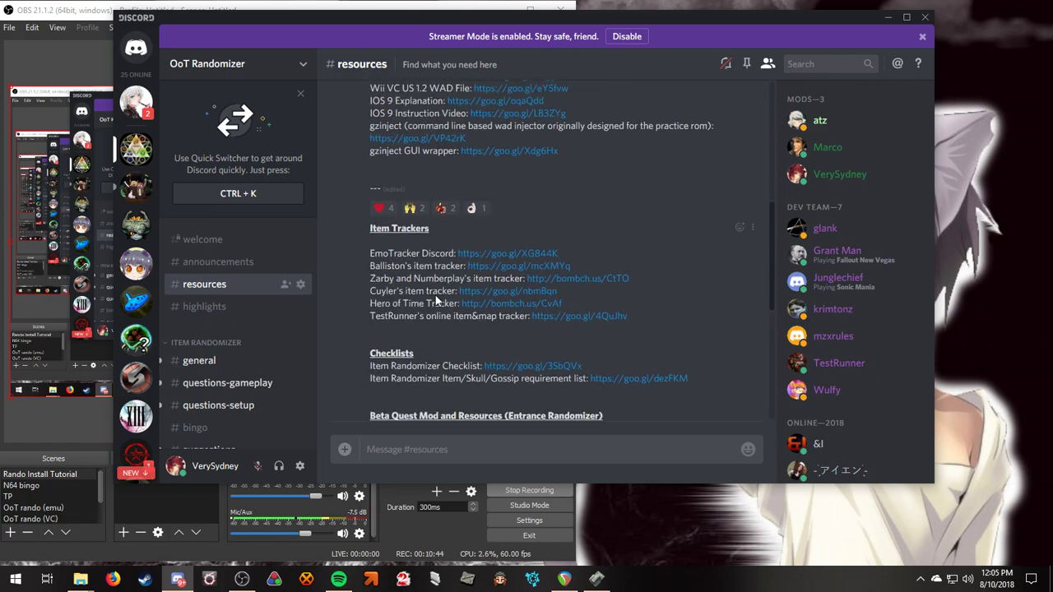
scroll(437, 306, up, 1)
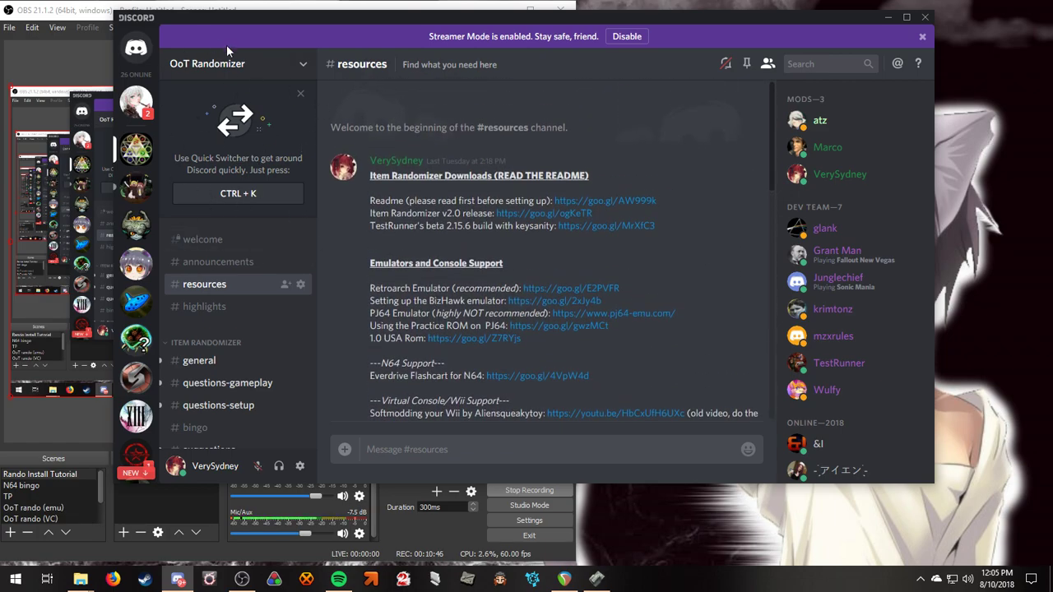